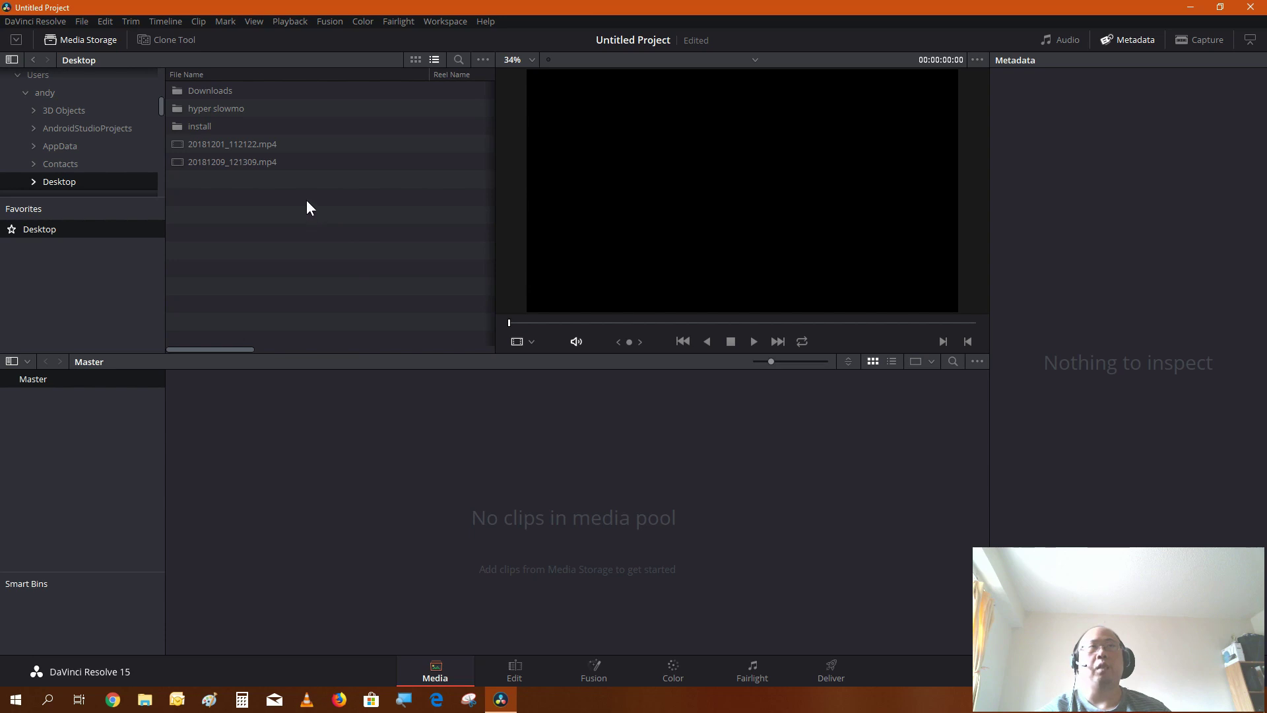
# Bring 20181201_112122.mp4 and 20181209_121309.mp4 into the Media Pool, then go to the Edit page.
pyautogui.moveTo(306, 199); pyautogui.dragTo(303, 407)
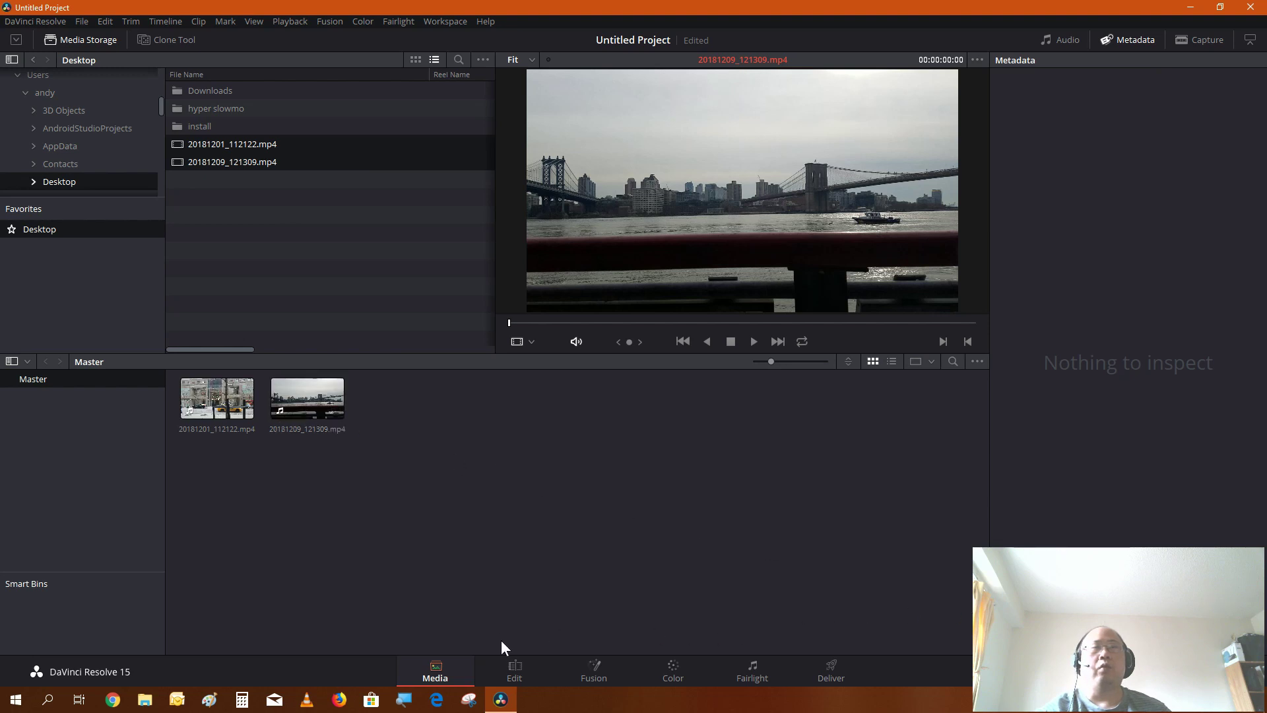
pyautogui.click(503, 663)
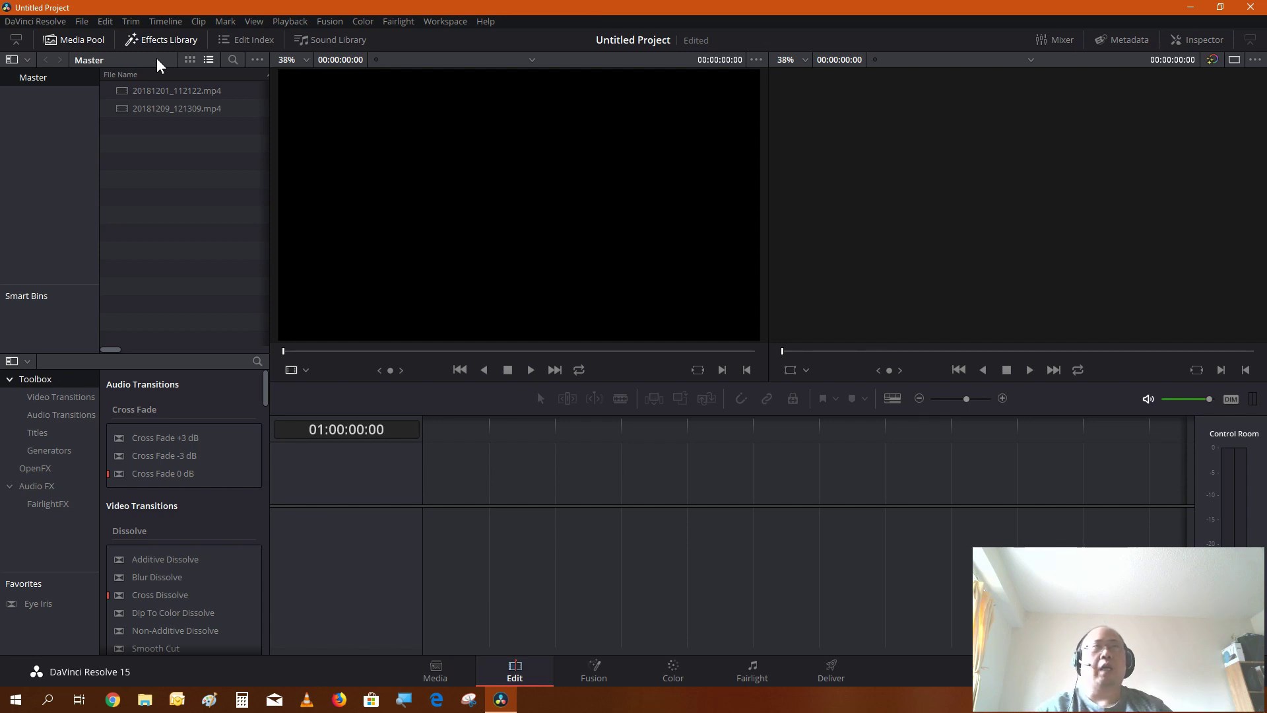
# Place 20181209_121309.mp4 on a new Timeline 1, delete its A1 audio, and play it back.
pyautogui.moveTo(154, 112); pyautogui.dragTo(425, 557)
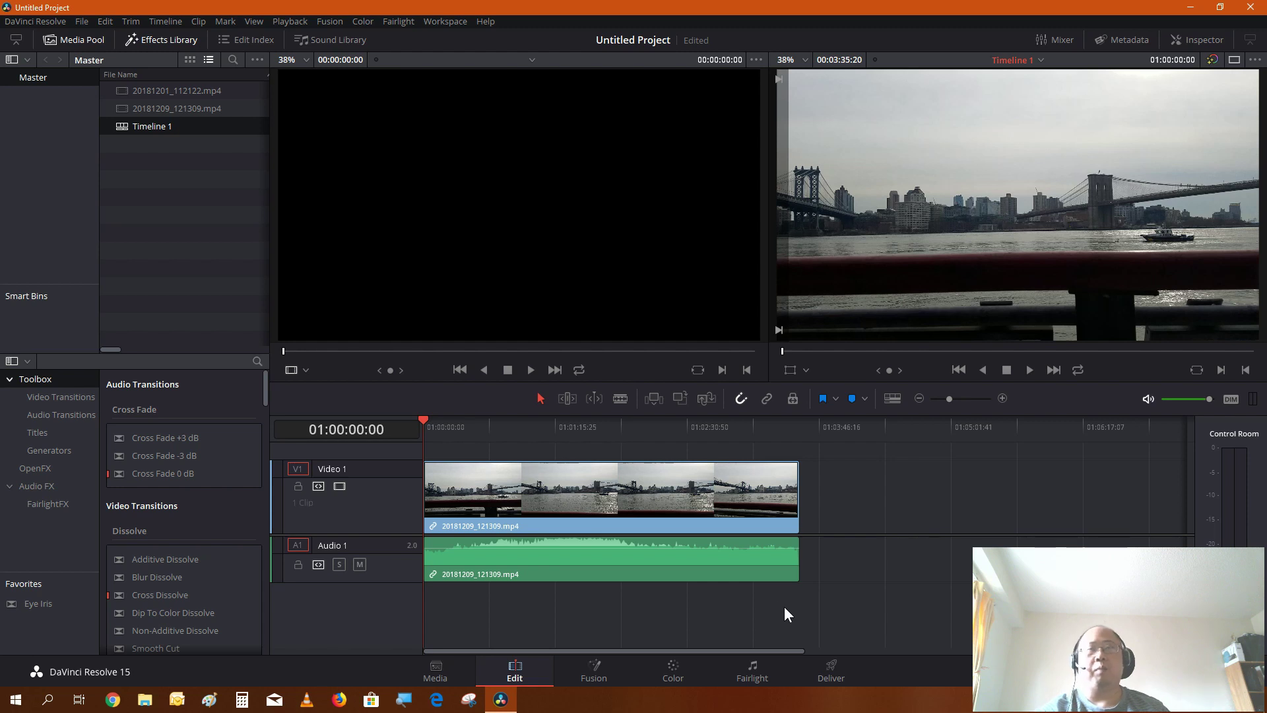
pyautogui.click(766, 565)
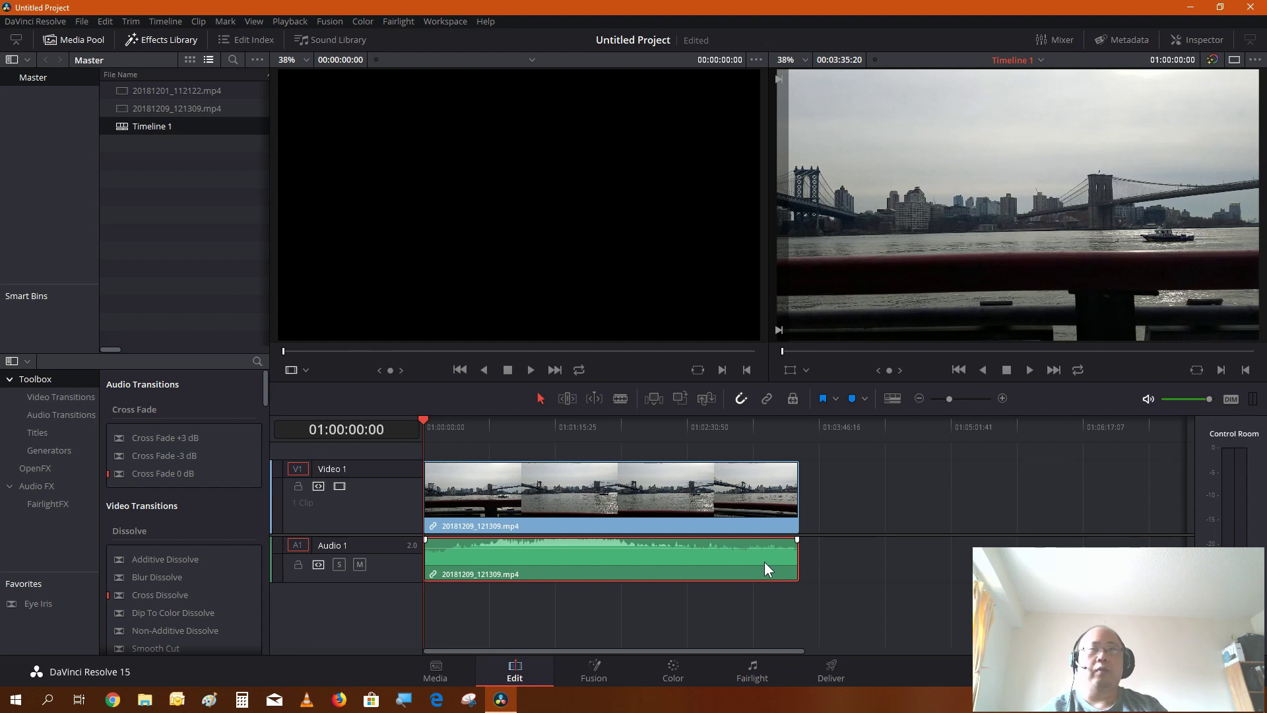
pyautogui.rightClick(764, 561)
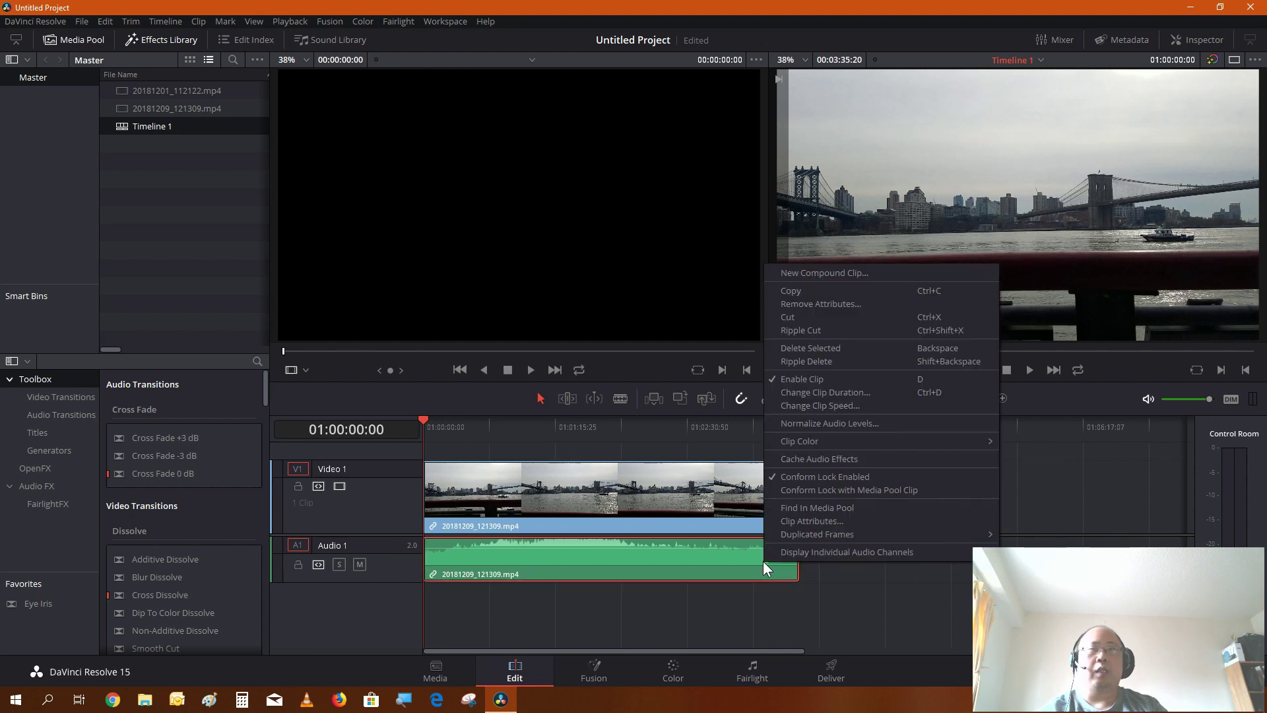
pyautogui.click(861, 349)
pyautogui.click(588, 499)
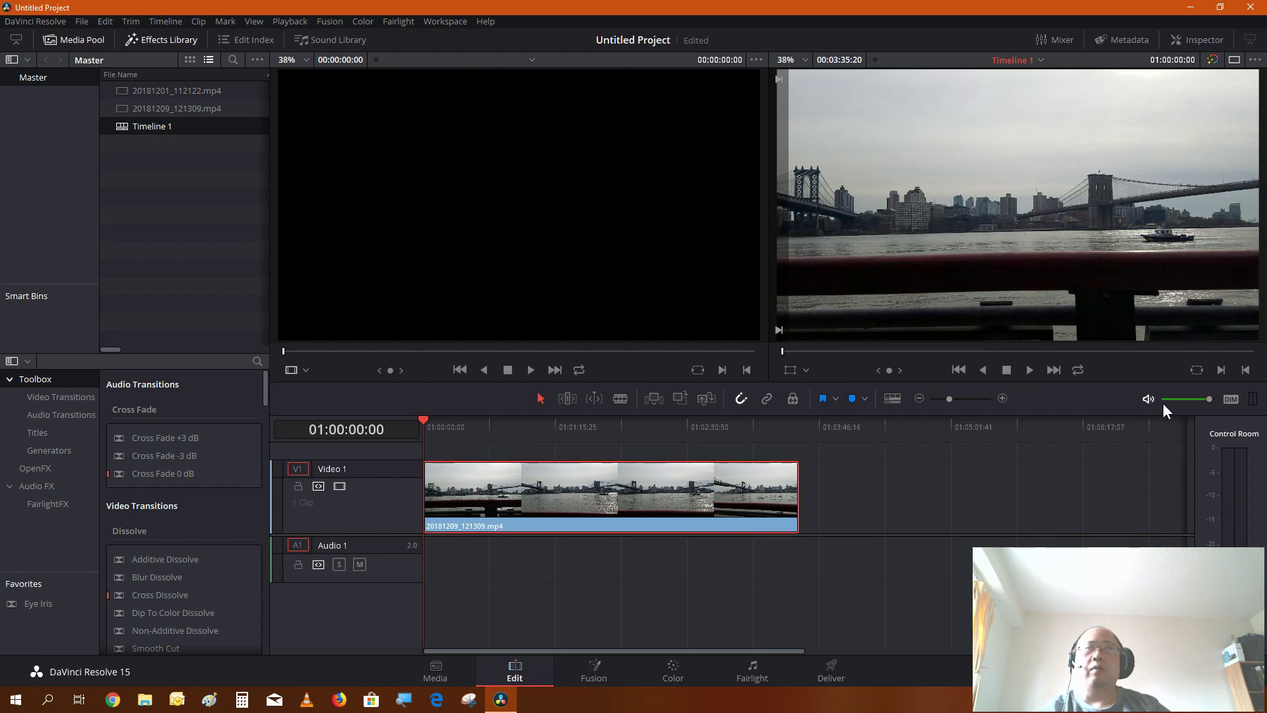
pyautogui.click(1024, 368)
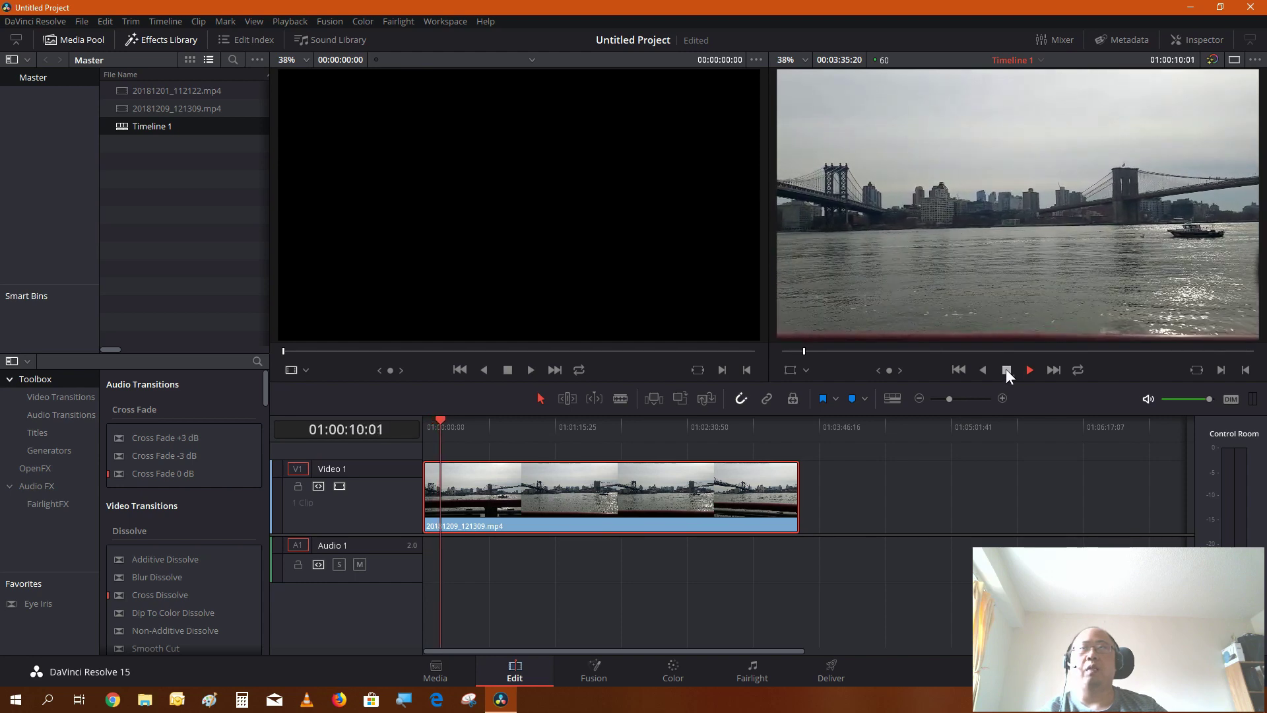
# Blade the river clip at 01:00:11:15 and ripple-delete the first piece.
pyautogui.click(1006, 369)
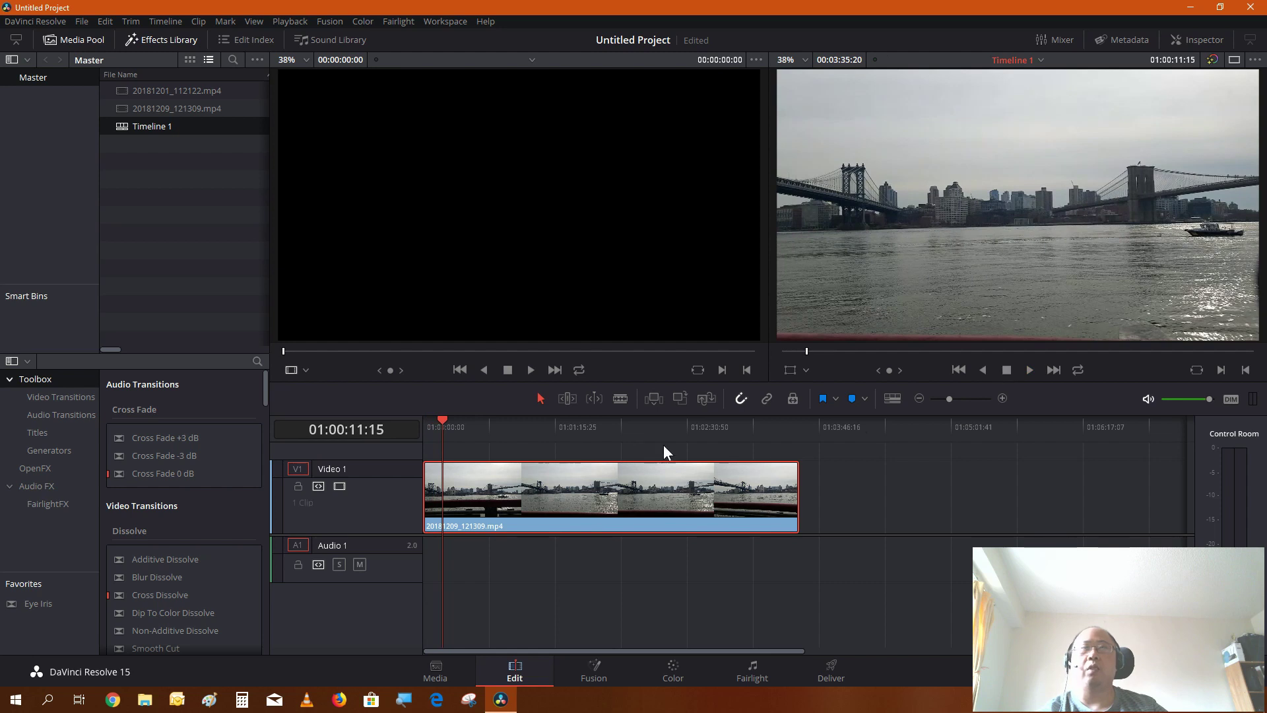
pyautogui.click(619, 398)
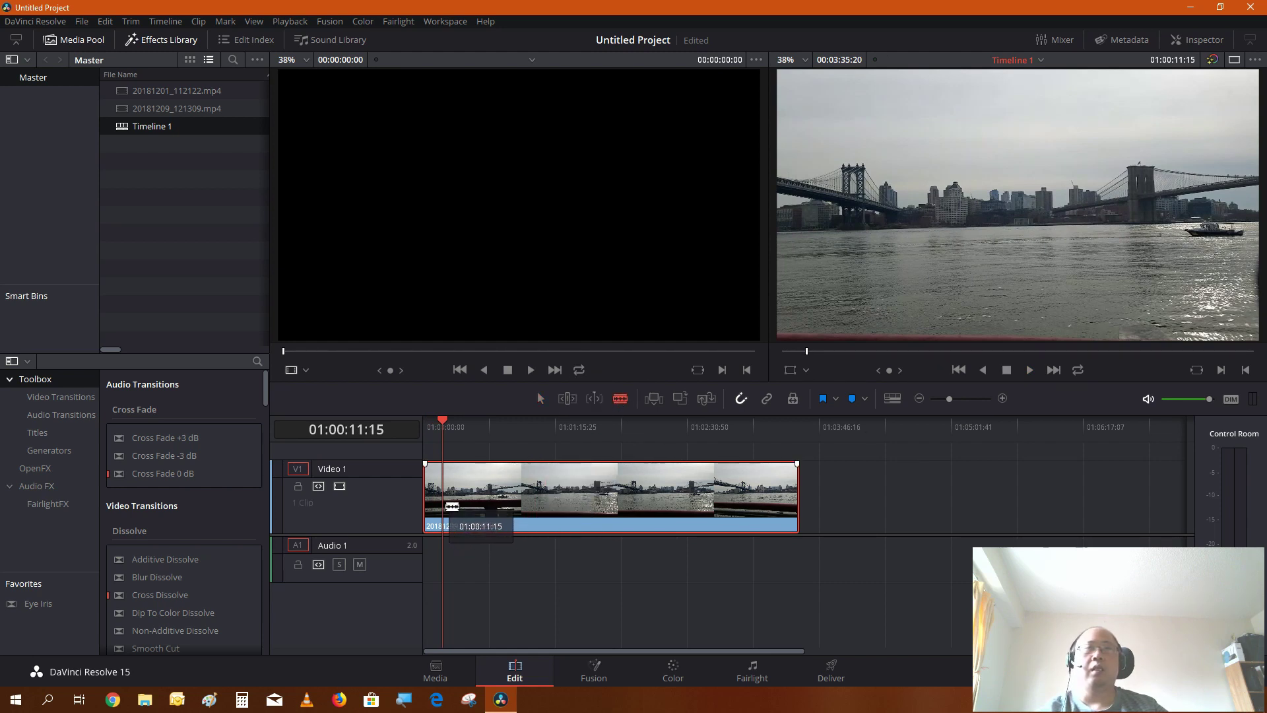
pyautogui.click(449, 517)
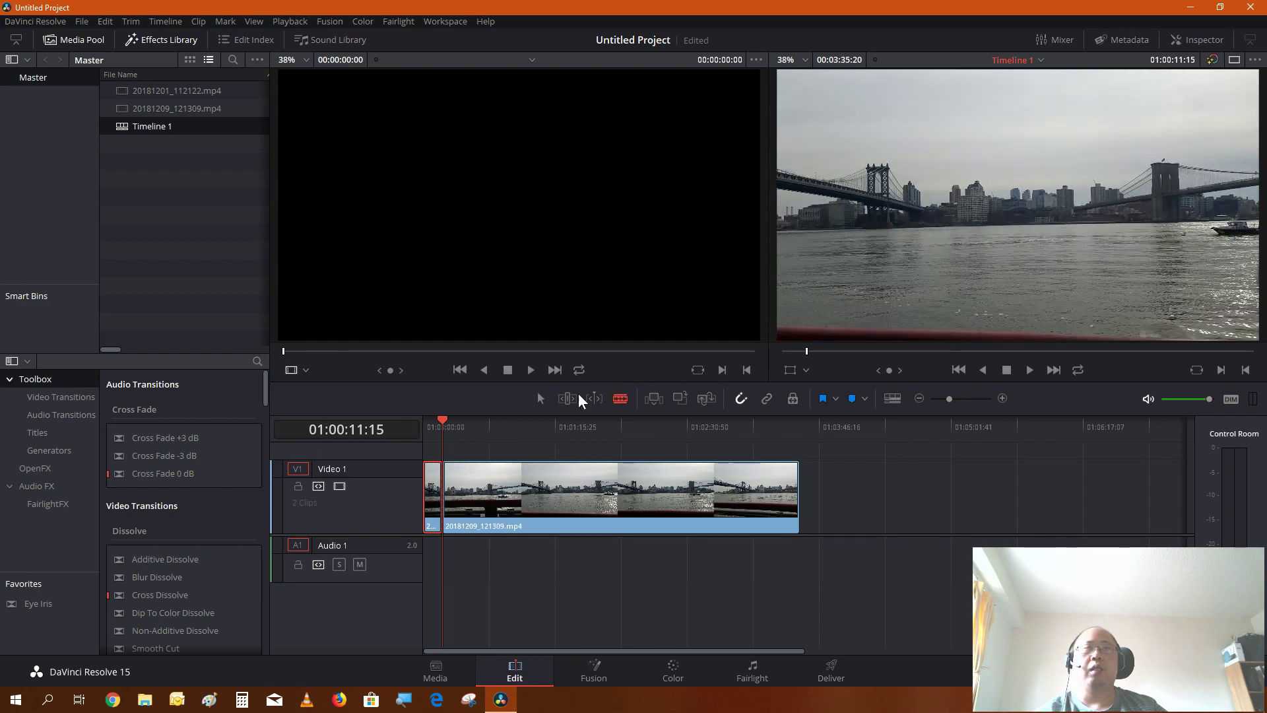
pyautogui.click(539, 400)
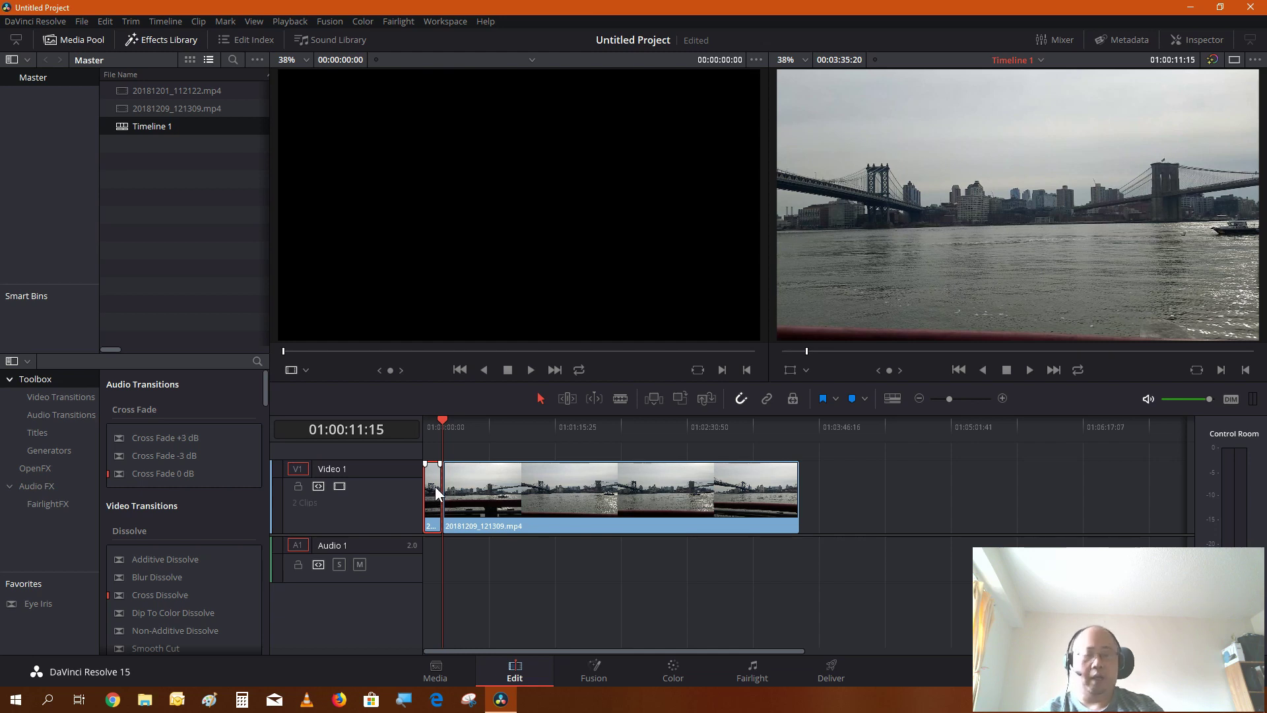
pyautogui.press('Delete')
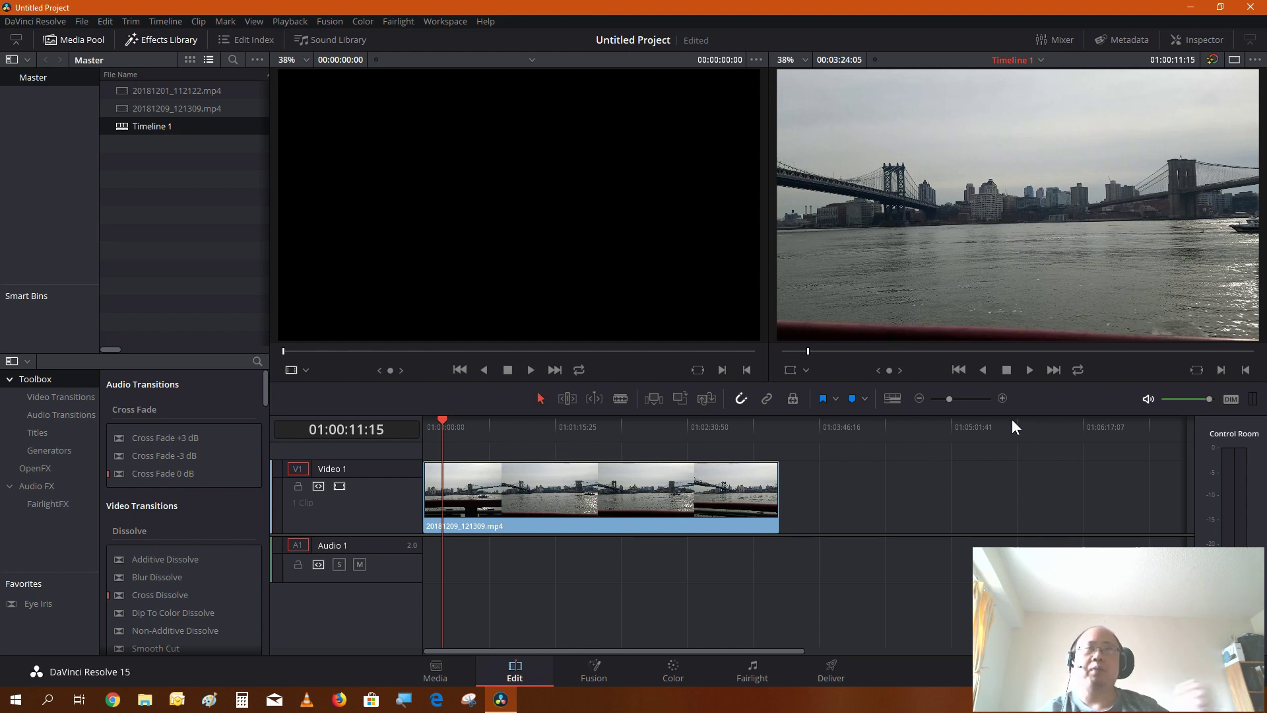
pyautogui.rightClick(721, 501)
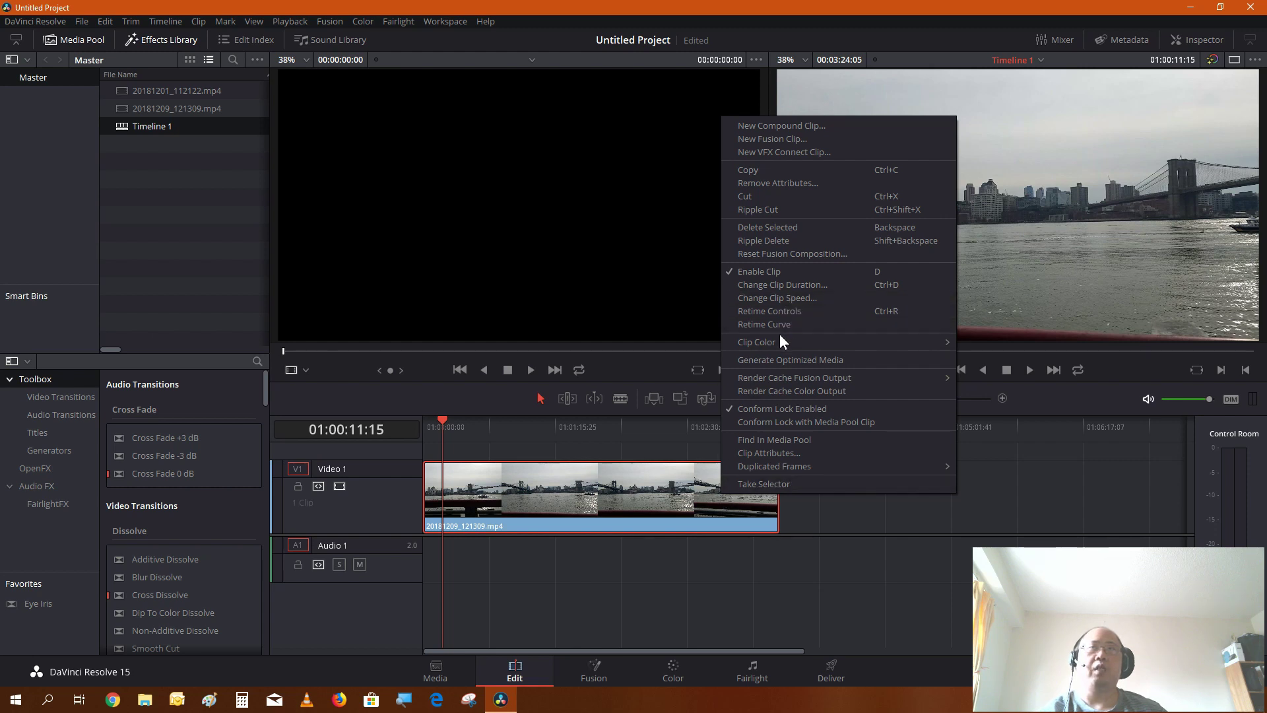
# Change the river clip's speed to 2000% with ripple sequence enabled.
pyautogui.click(789, 300)
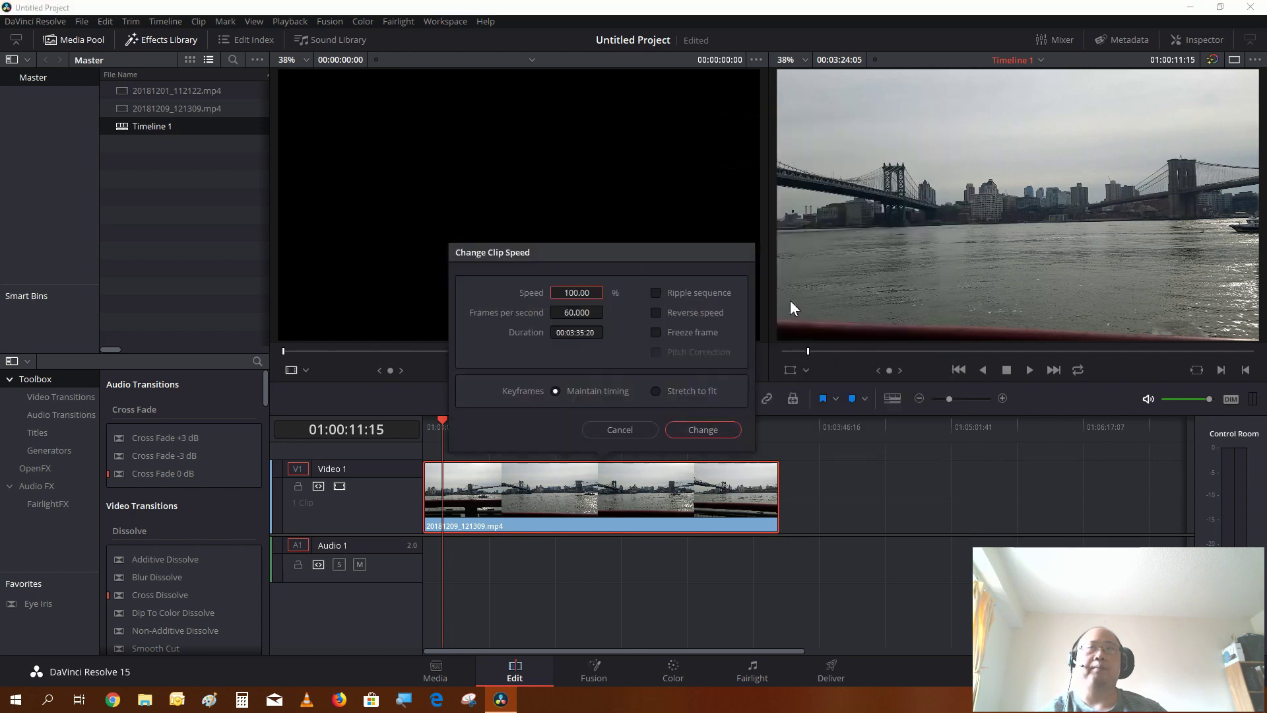
pyautogui.click(558, 291)
pyautogui.write('2')
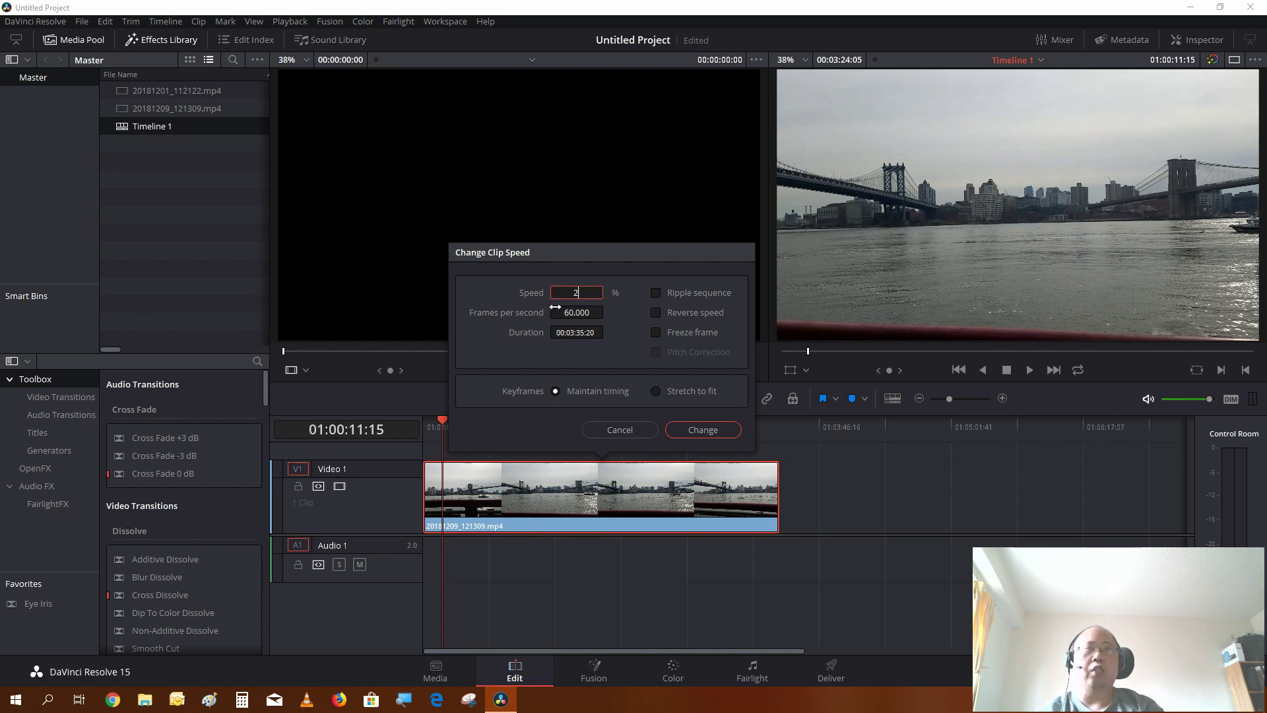
pyautogui.write('000')
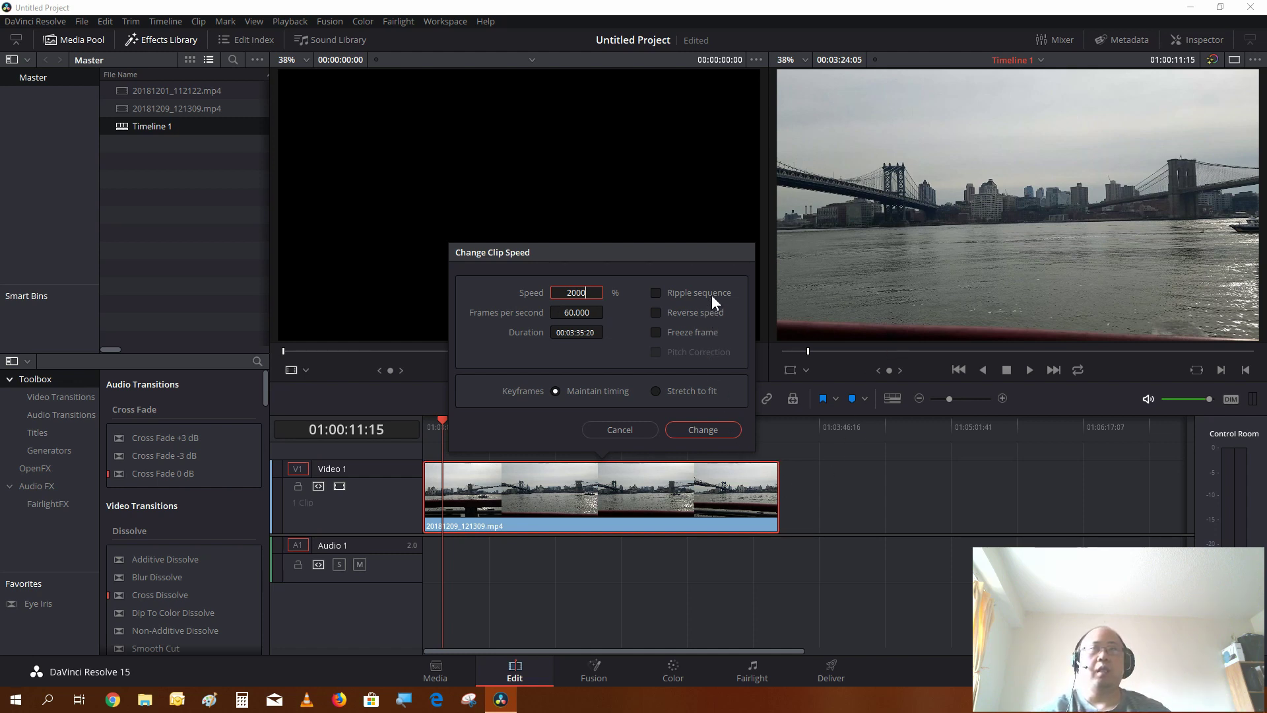
pyautogui.press('Return')
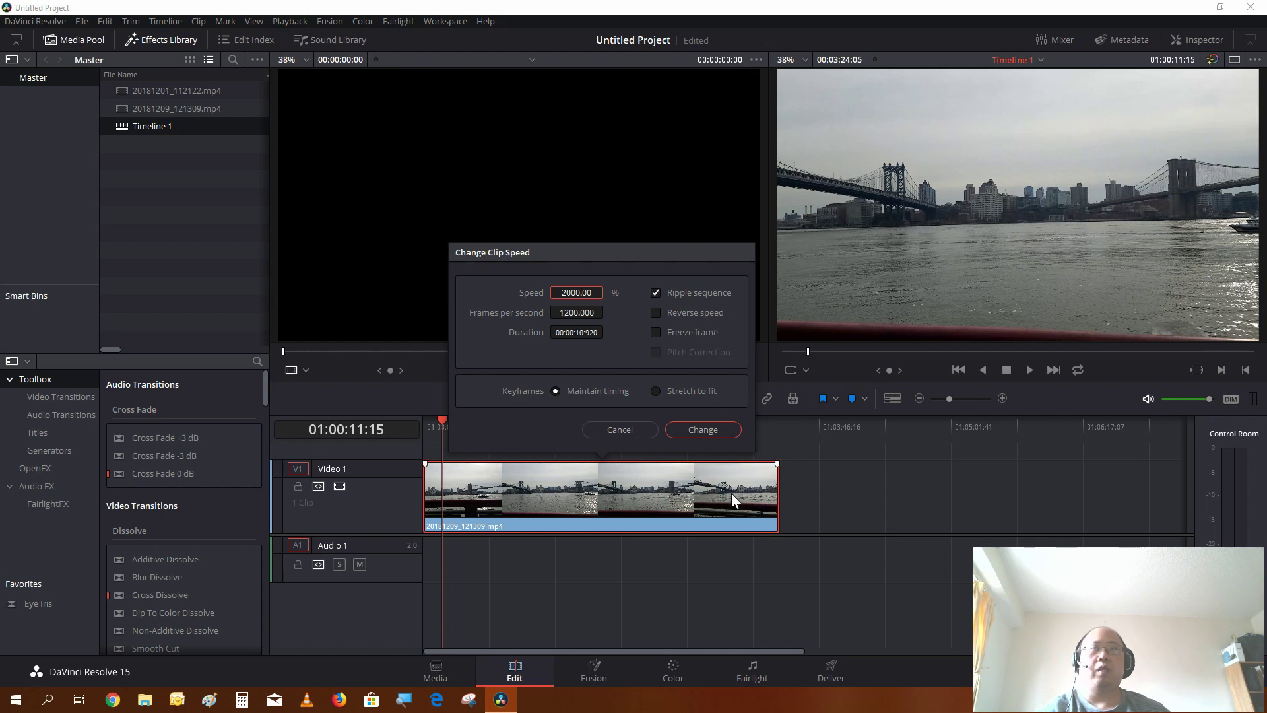
pyautogui.click(714, 430)
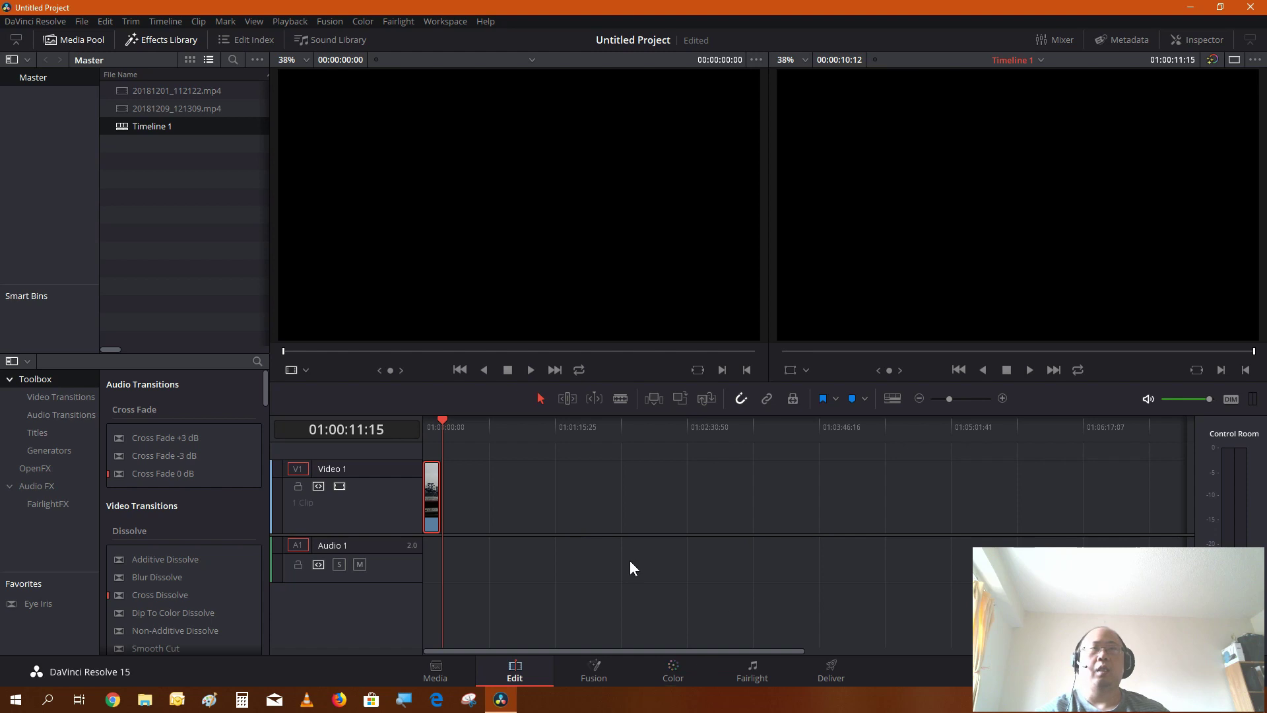
# Play the sped-up river clip from the timeline start and stop at 01:00:04:12.
pyautogui.moveTo(434, 424); pyautogui.dragTo(432, 425)
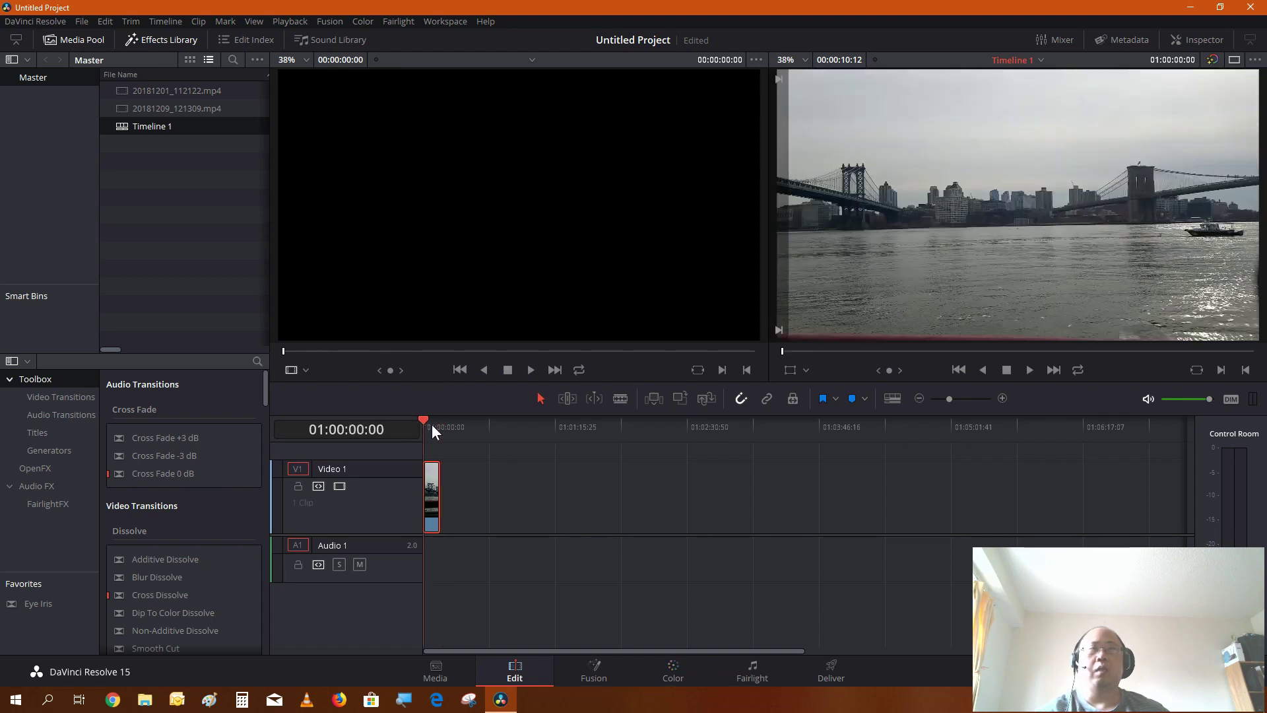
pyautogui.click(1028, 369)
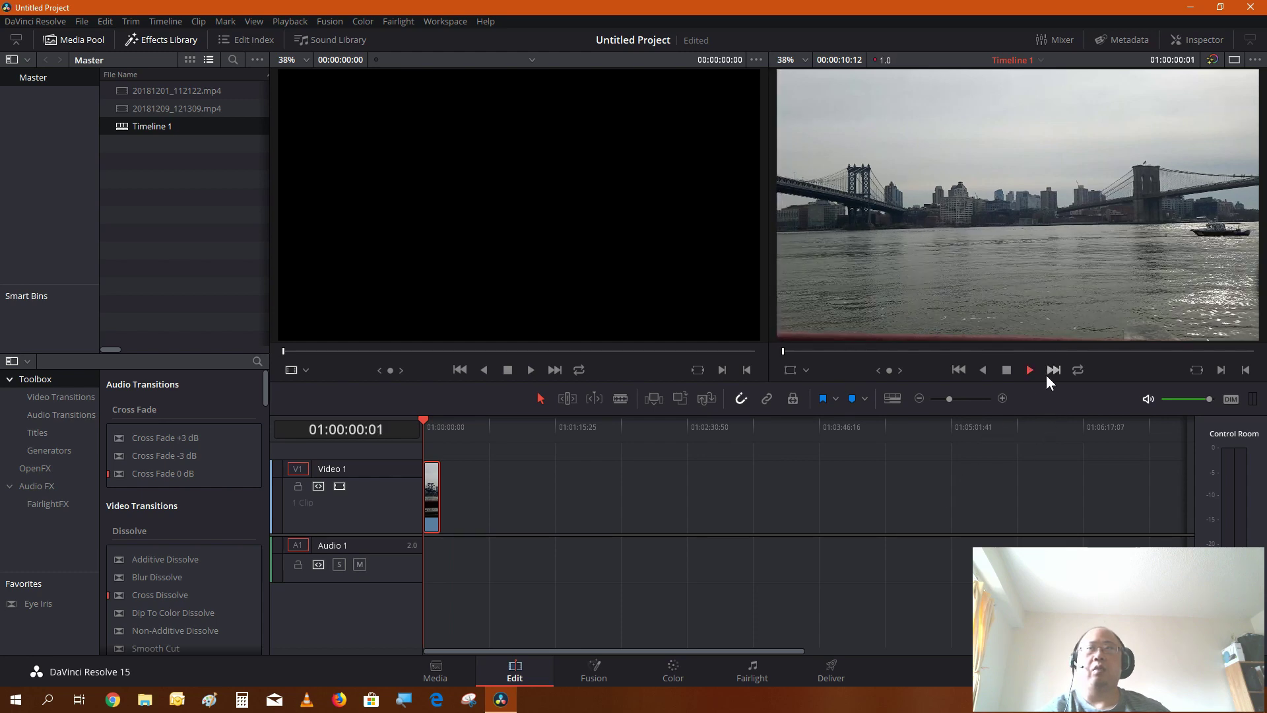
pyautogui.click(1007, 370)
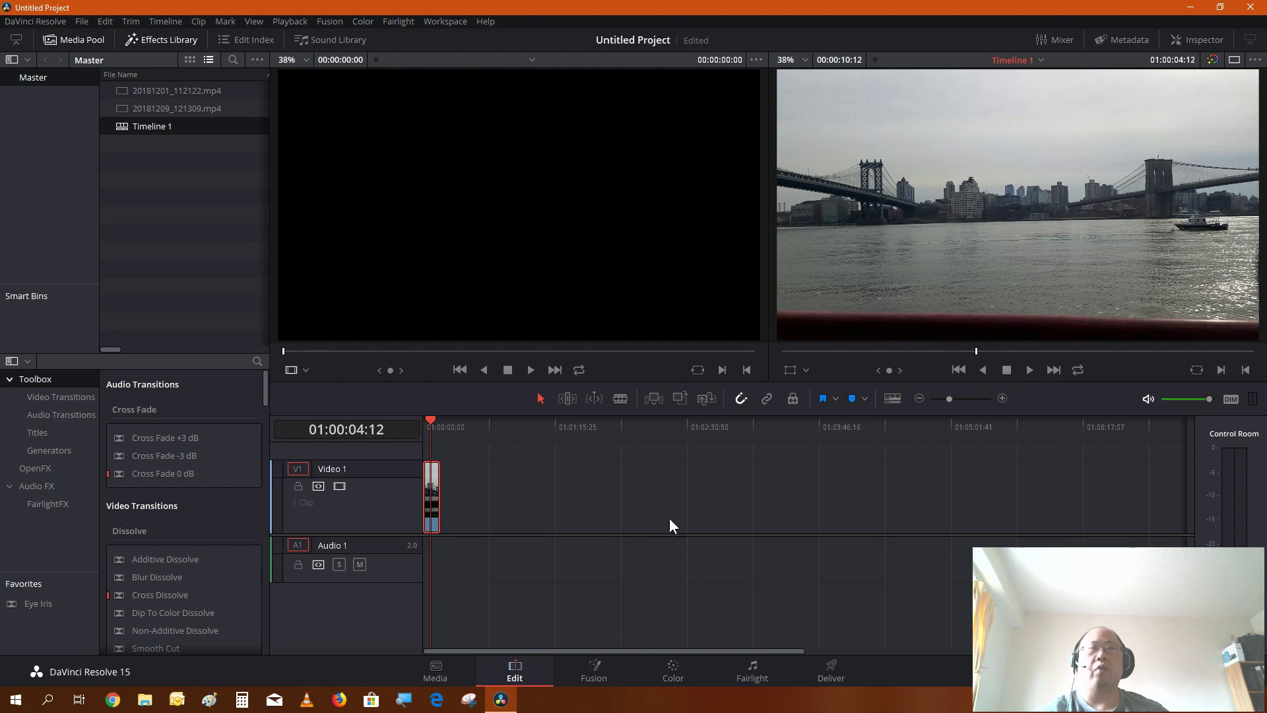
pyautogui.moveTo(432, 505)
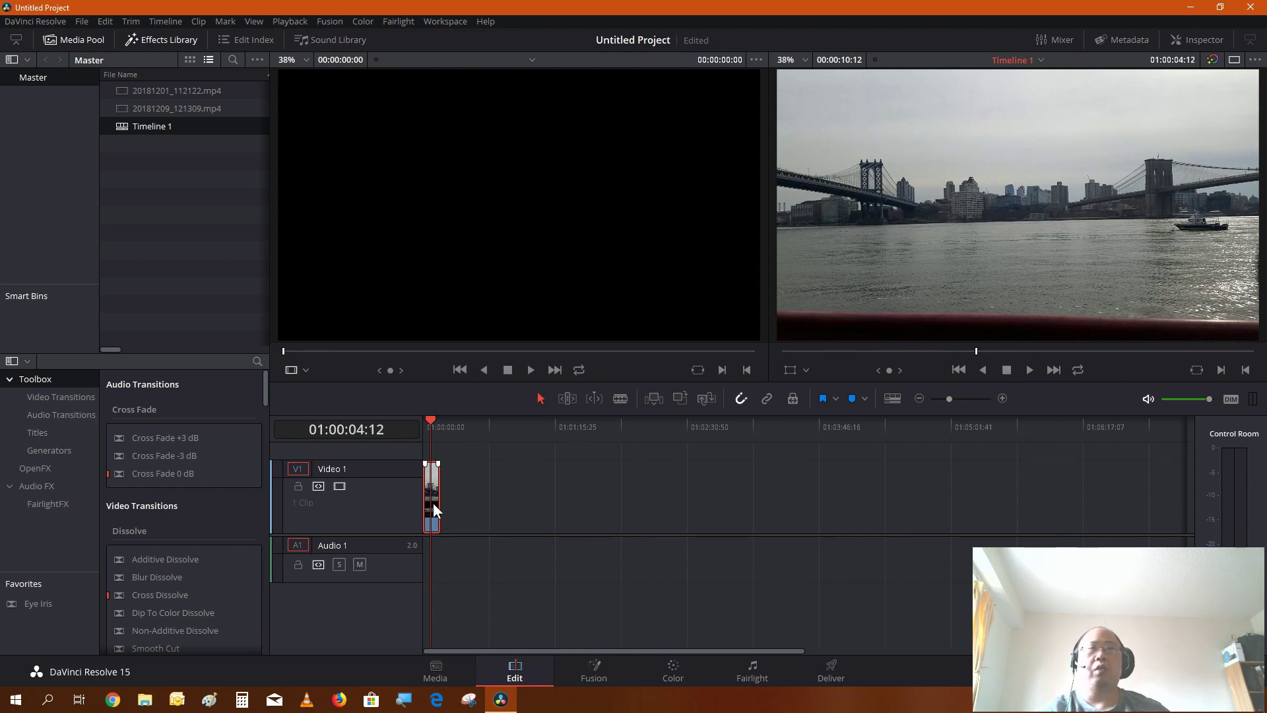
# Generate optimized media for the V1 river clip, then play the timeline from the start.
pyautogui.rightClick(433, 503)
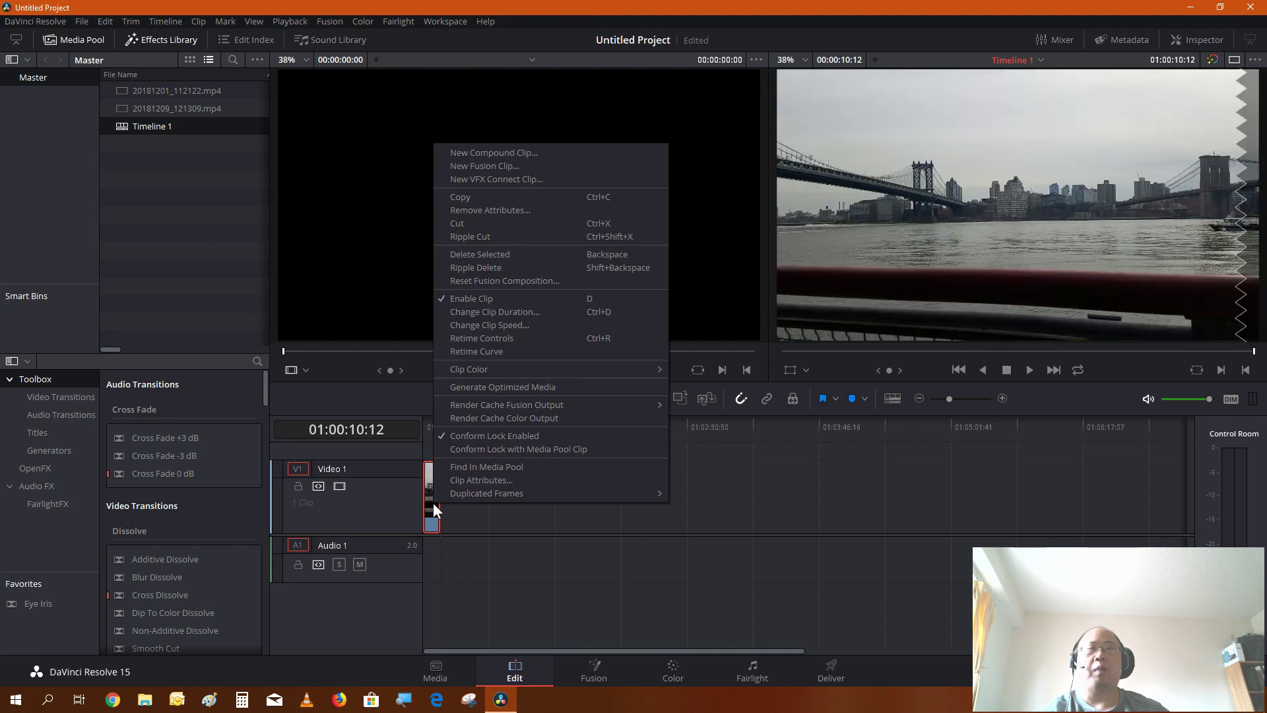
pyautogui.click(485, 387)
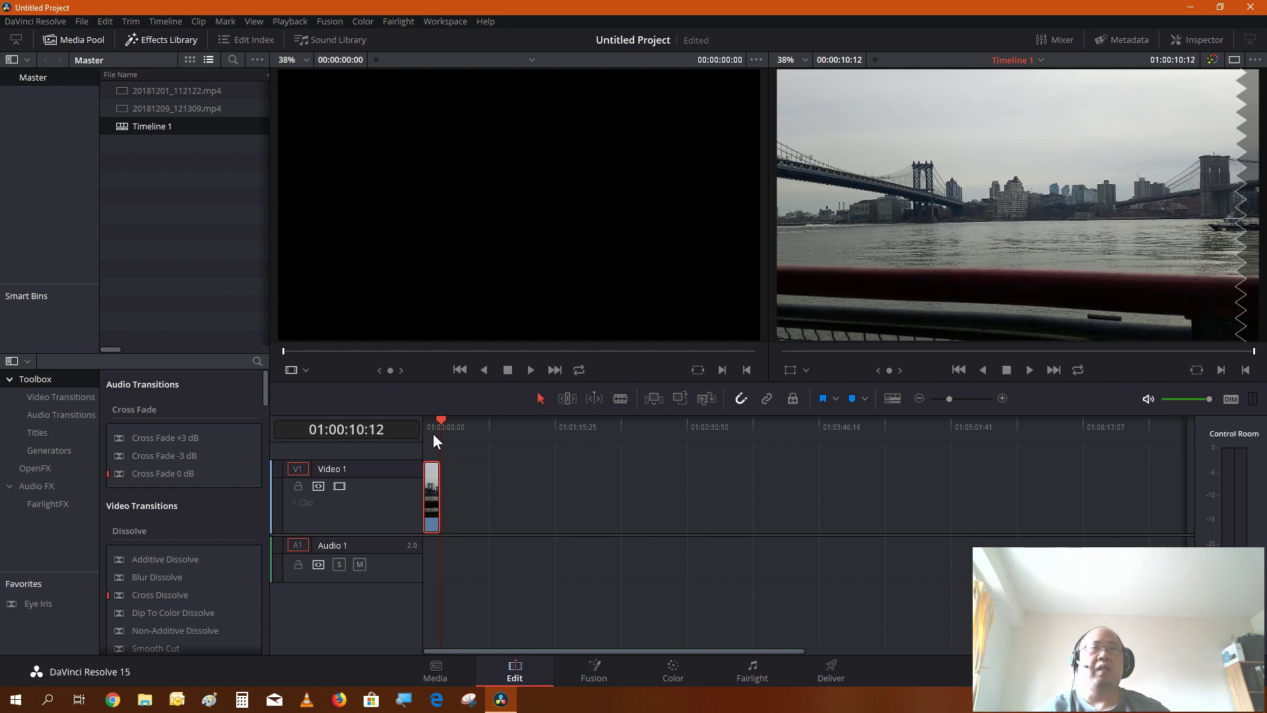
pyautogui.press('Home')
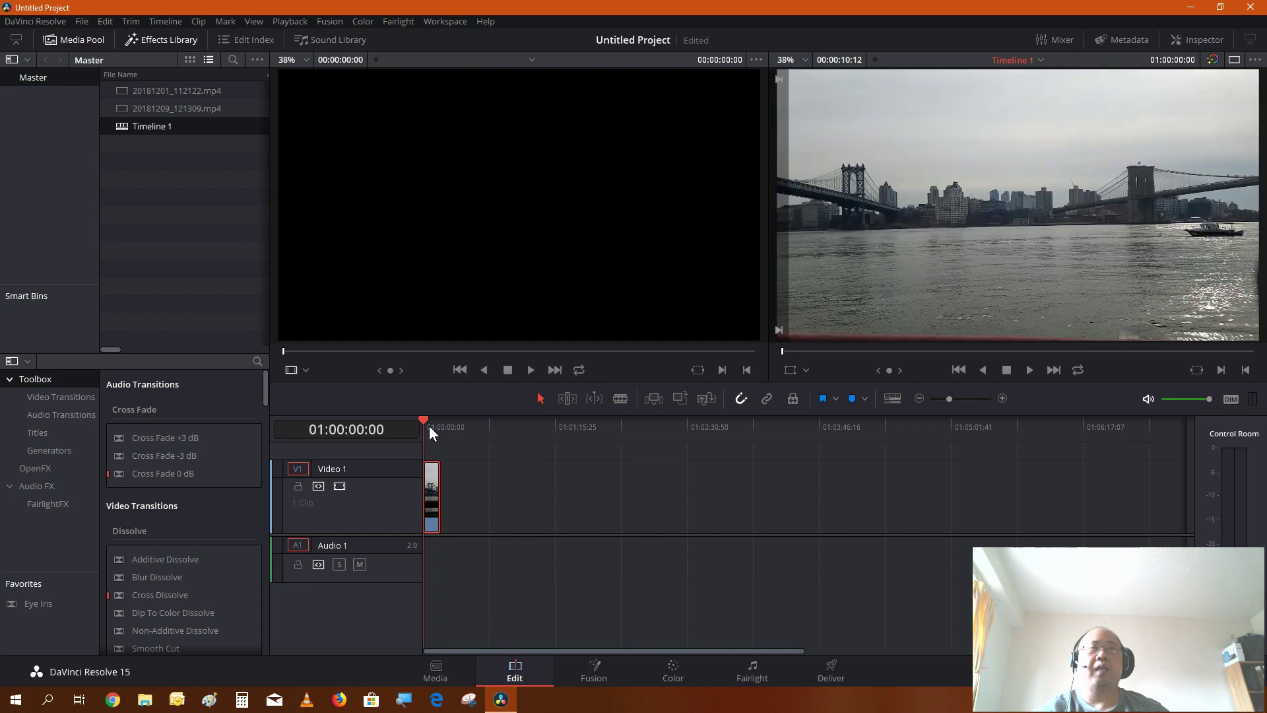
pyautogui.click(1028, 374)
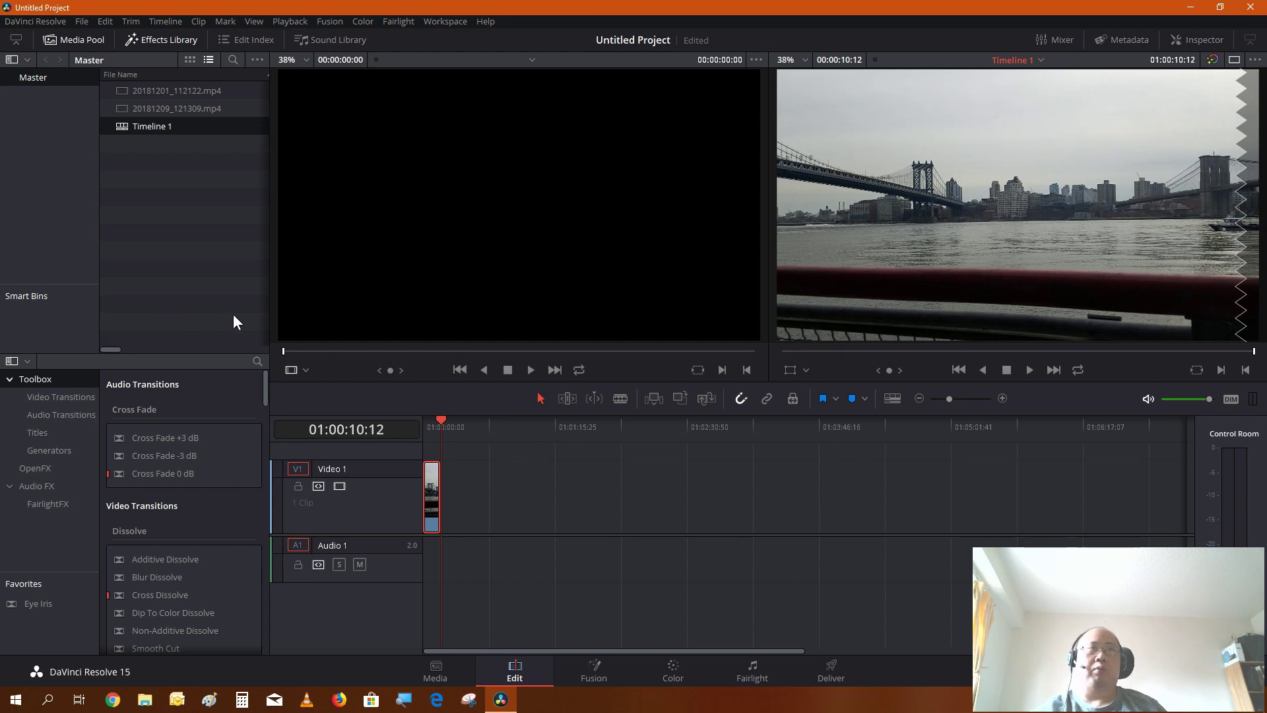
# Place 20181201_112122.mp4 on V1 around 01:01:15 after the river clip and select its video and audio.
pyautogui.click(168, 84)
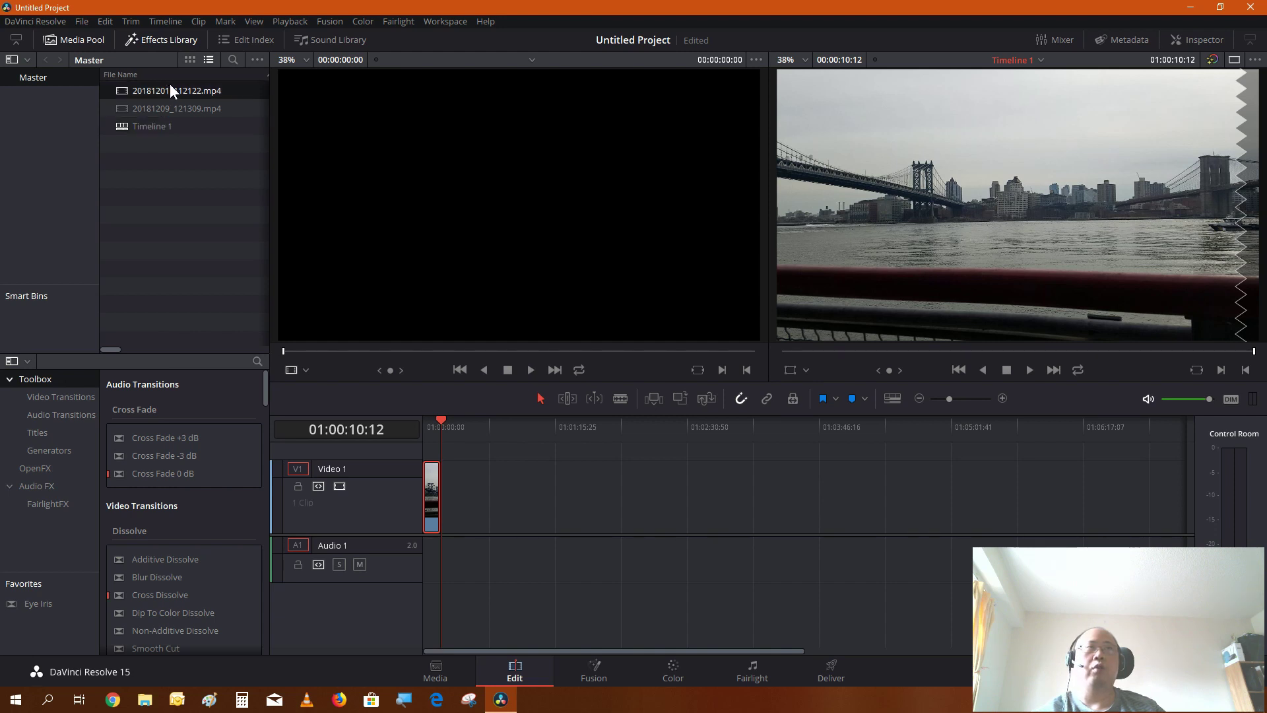
pyautogui.moveTo(169, 85); pyautogui.dragTo(565, 512)
pyautogui.click(582, 422)
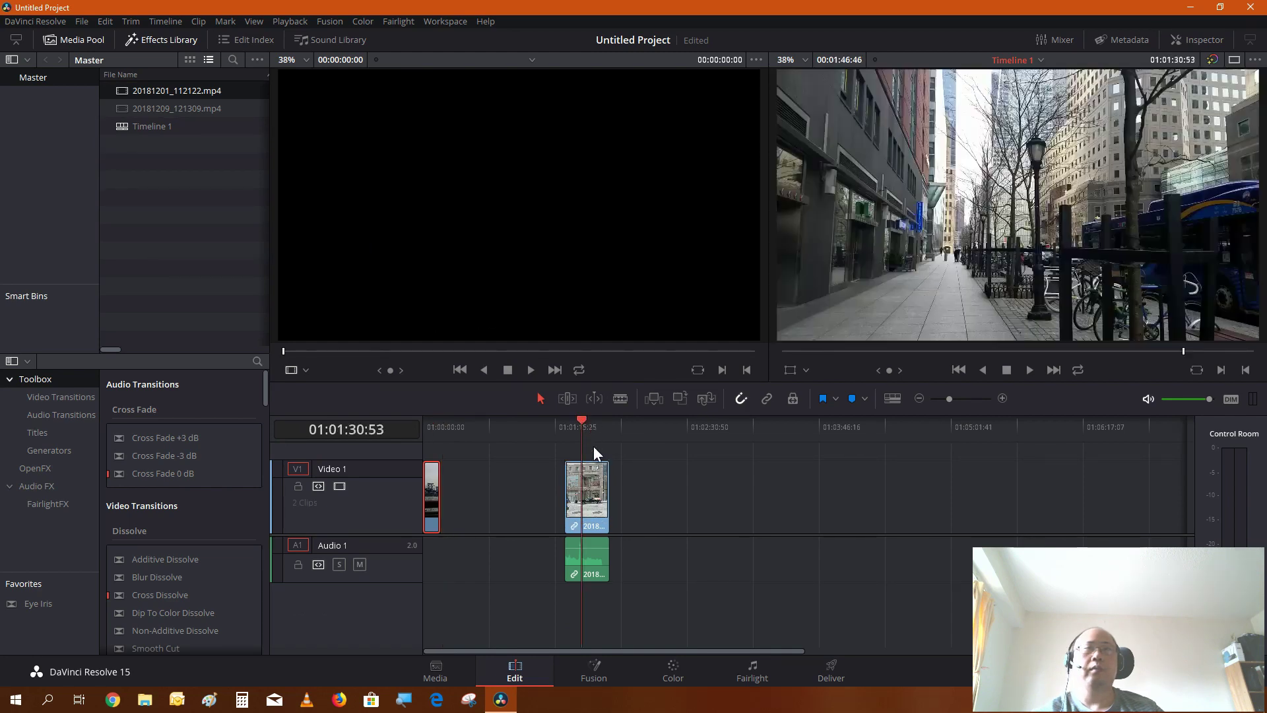
pyautogui.click(595, 508)
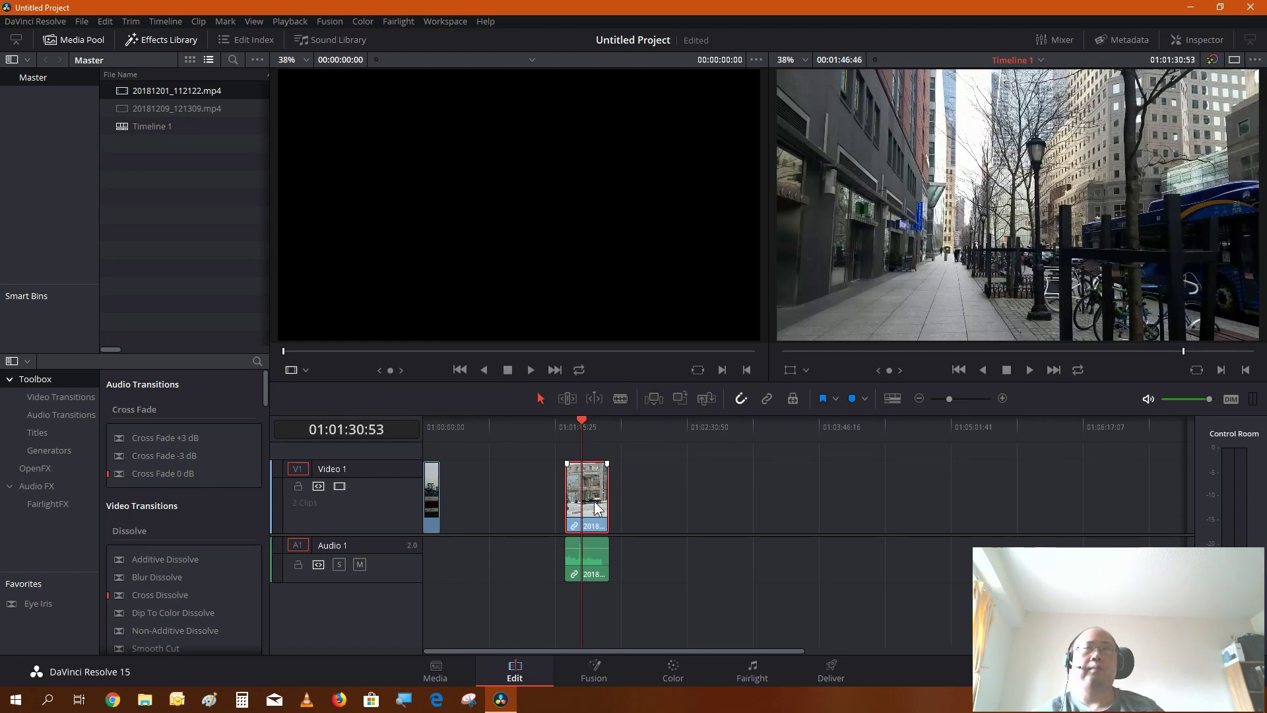
pyautogui.click(582, 566)
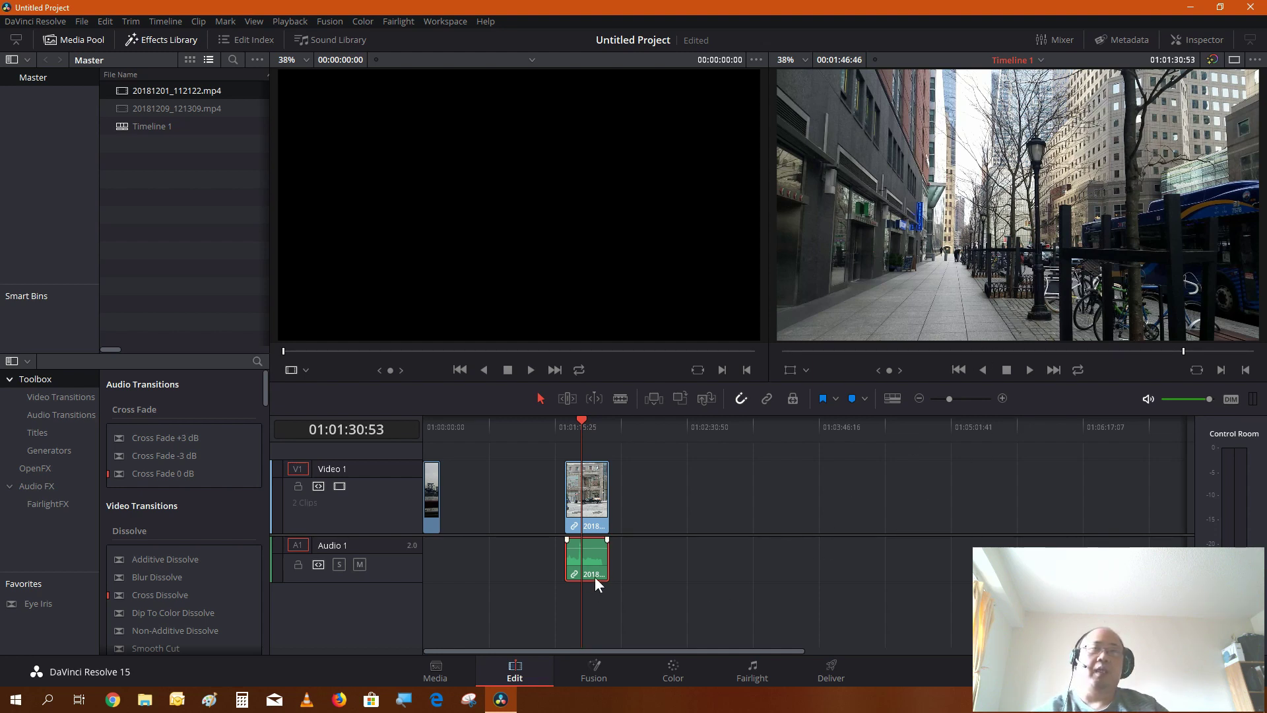
pyautogui.moveTo(598, 569)
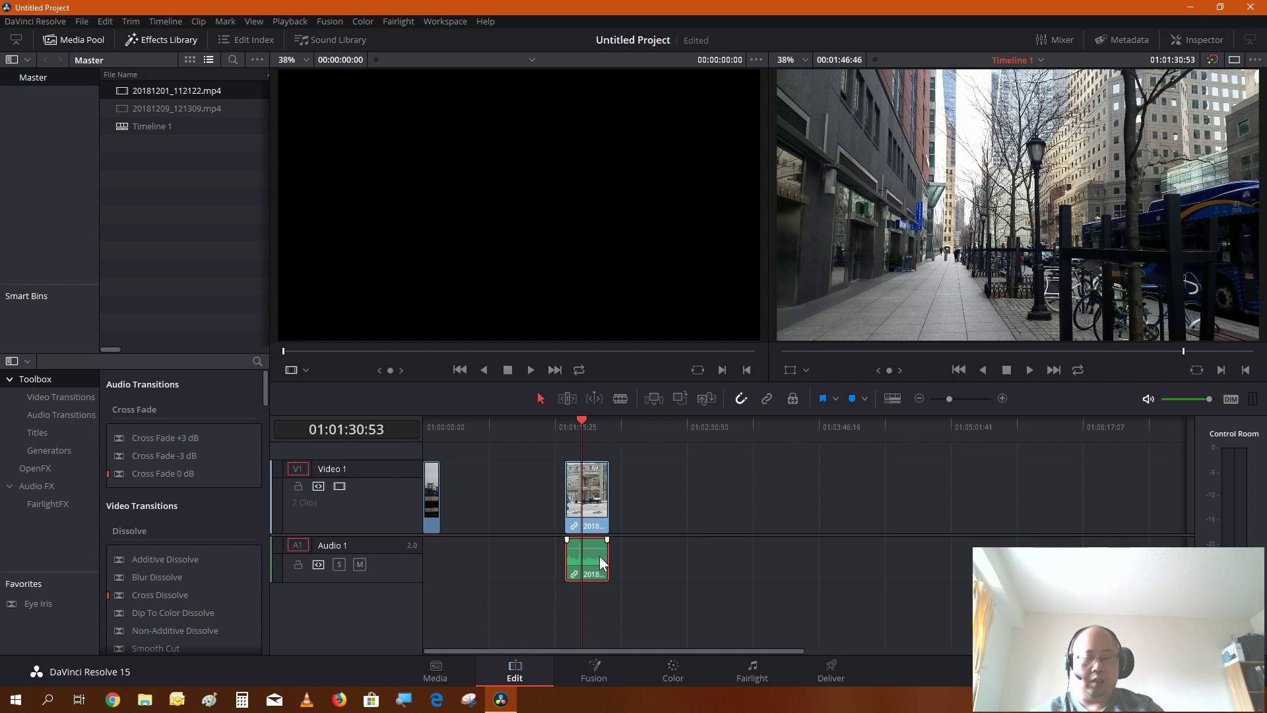
# Remove 20181201_112122.mp4's A1 audio and change its V1 clip speed to 20.
pyautogui.rightClick(600, 559)
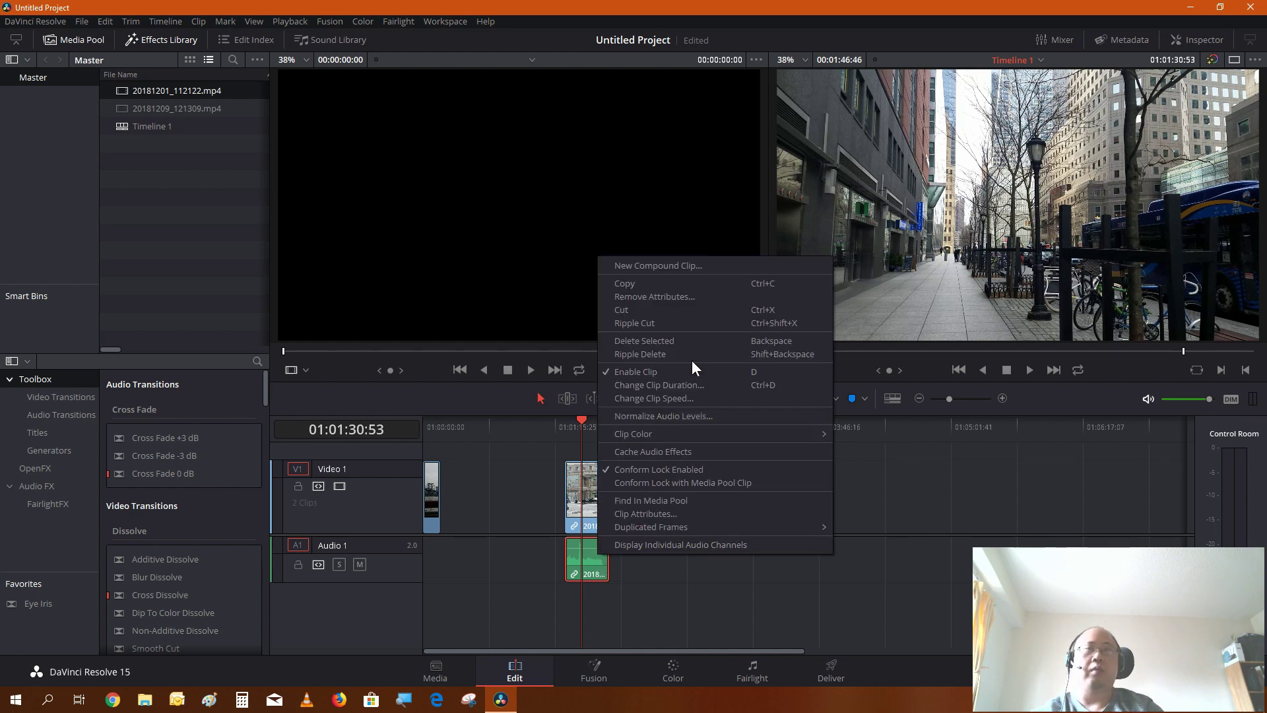
pyautogui.click(687, 341)
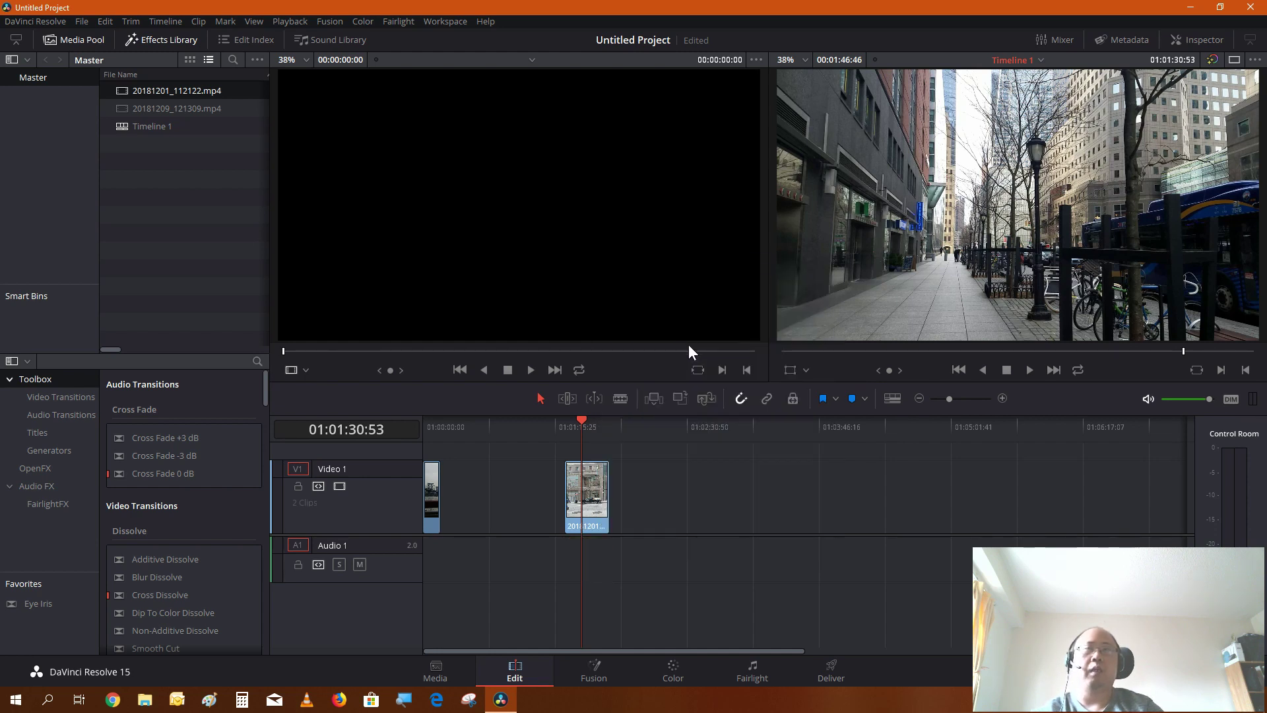
pyautogui.rightClick(592, 498)
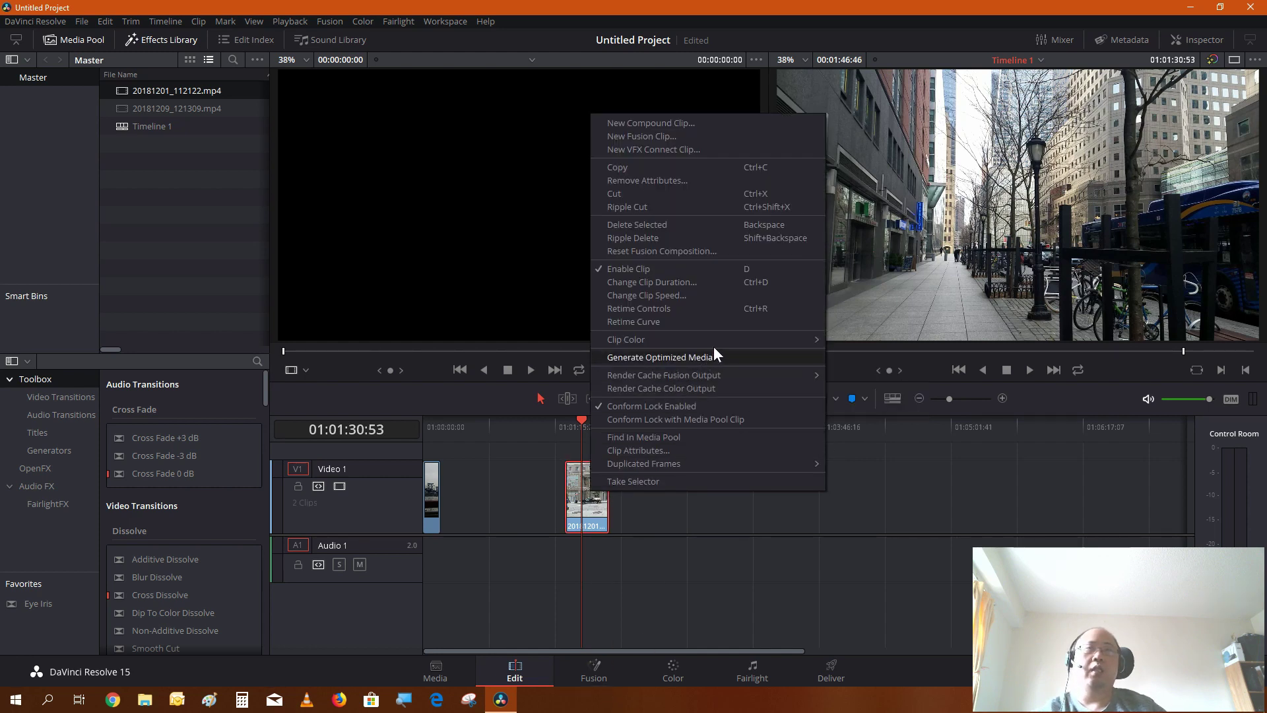
pyautogui.click(755, 294)
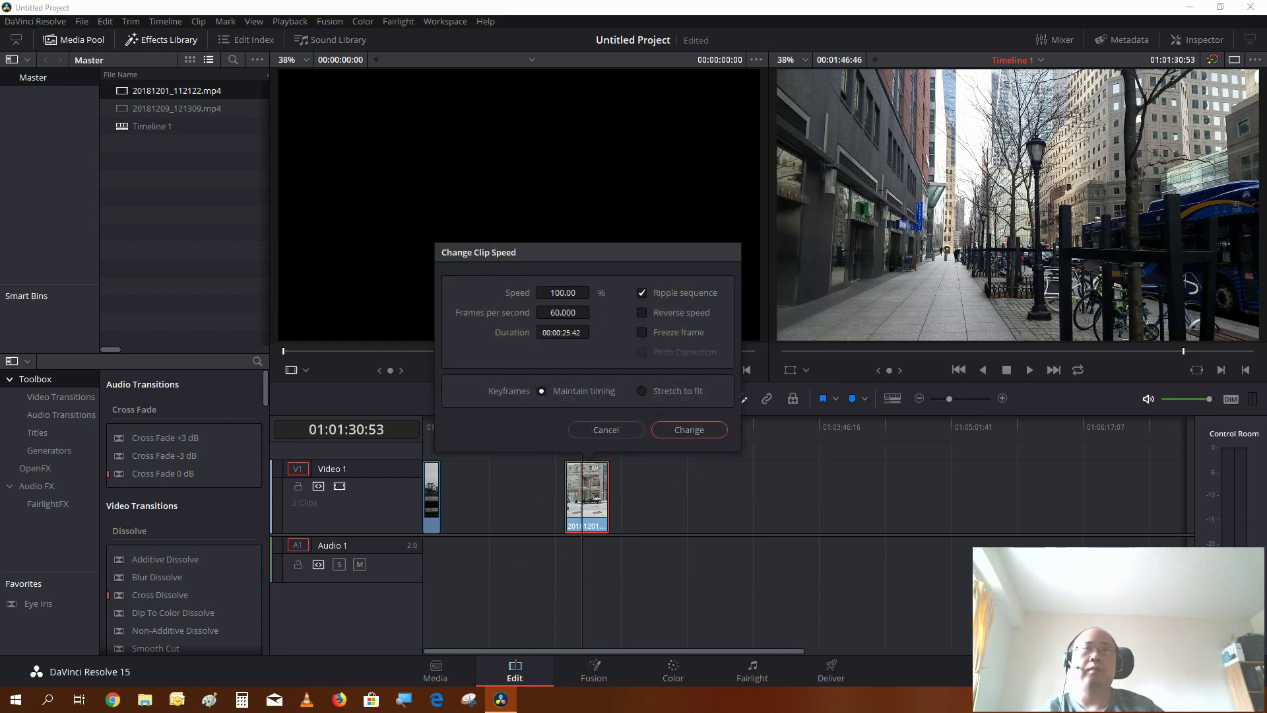
pyautogui.click(567, 292)
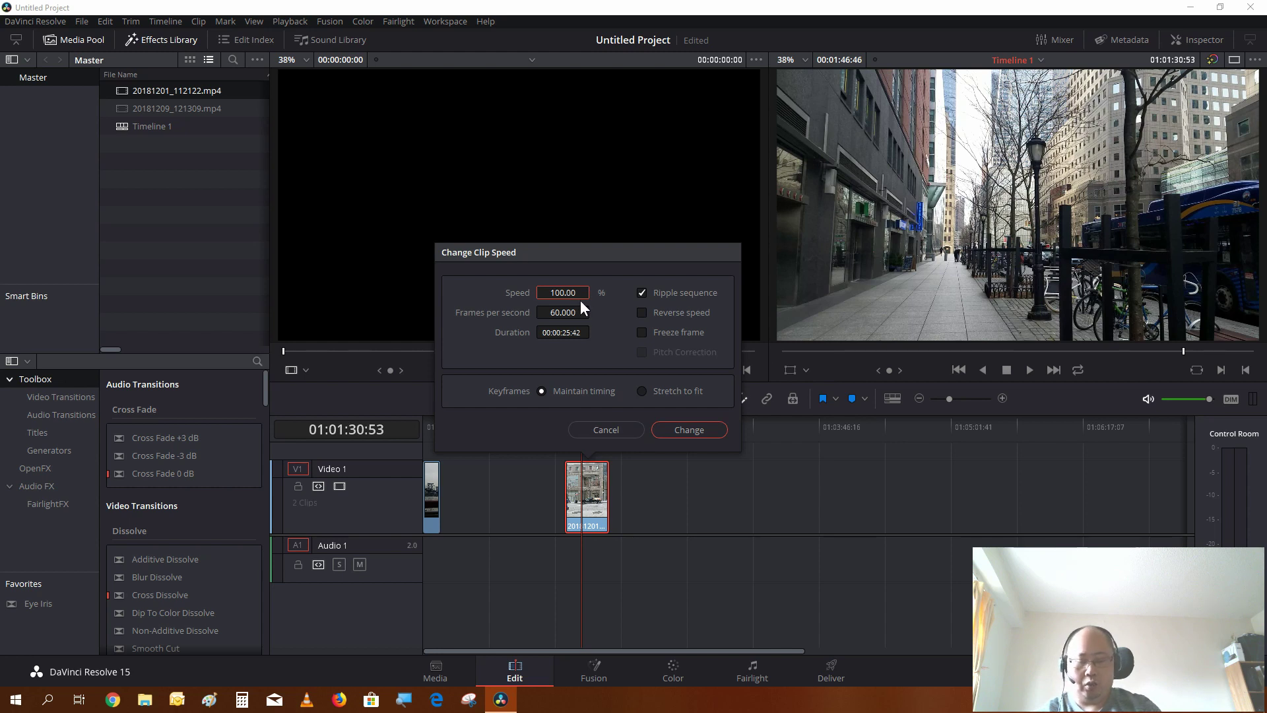
pyautogui.write('20')
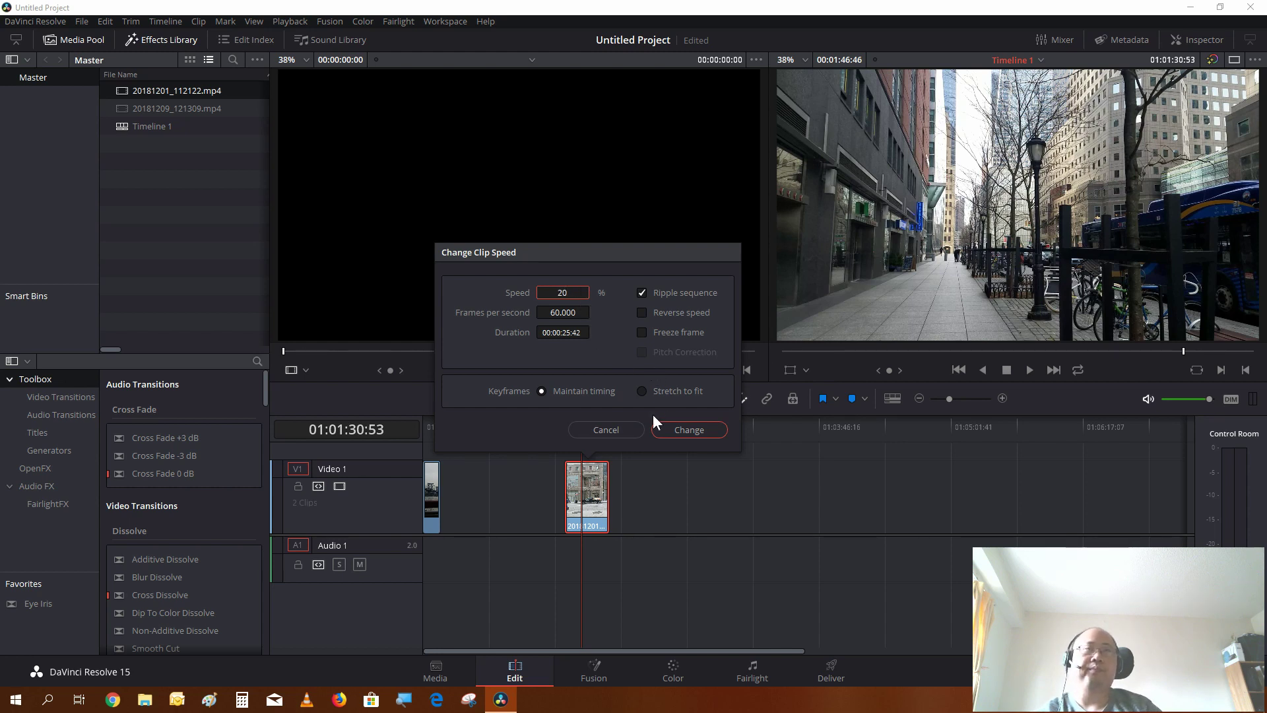
pyautogui.click(670, 430)
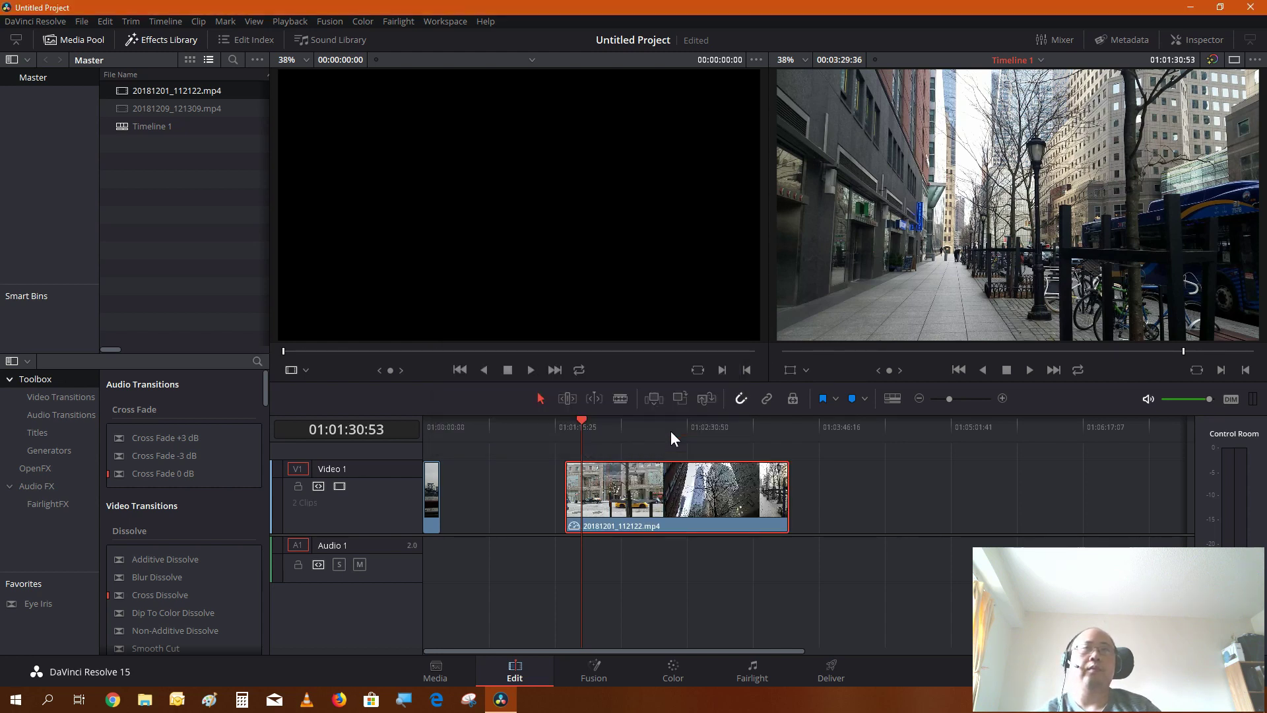